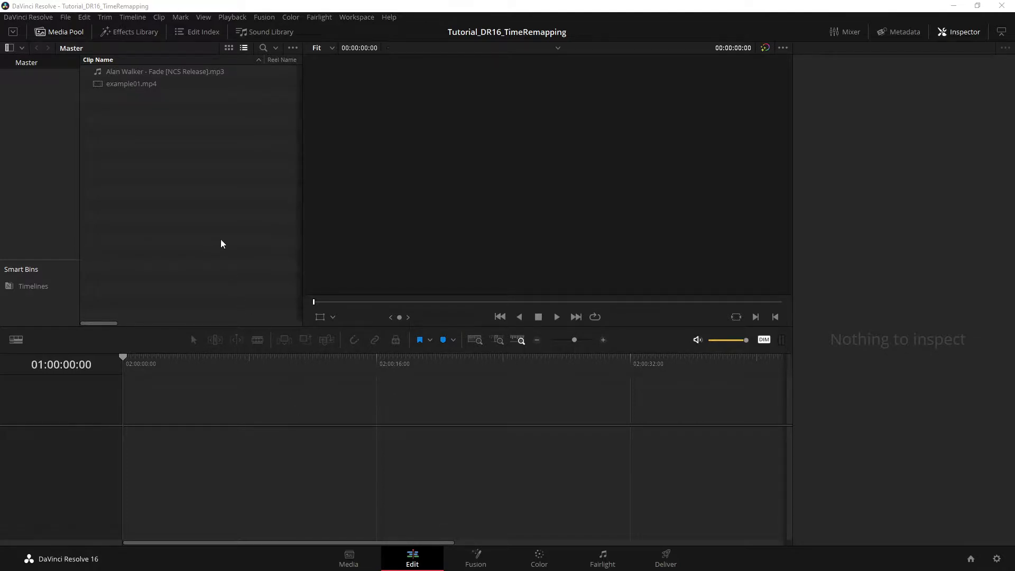
# - Drag the Alan Walker - Fade mp3 onto the empty timeline, creating Timeline 1 with it on Audio 1
pyautogui.moveTo(152, 77); pyautogui.dragTo(126, 484)
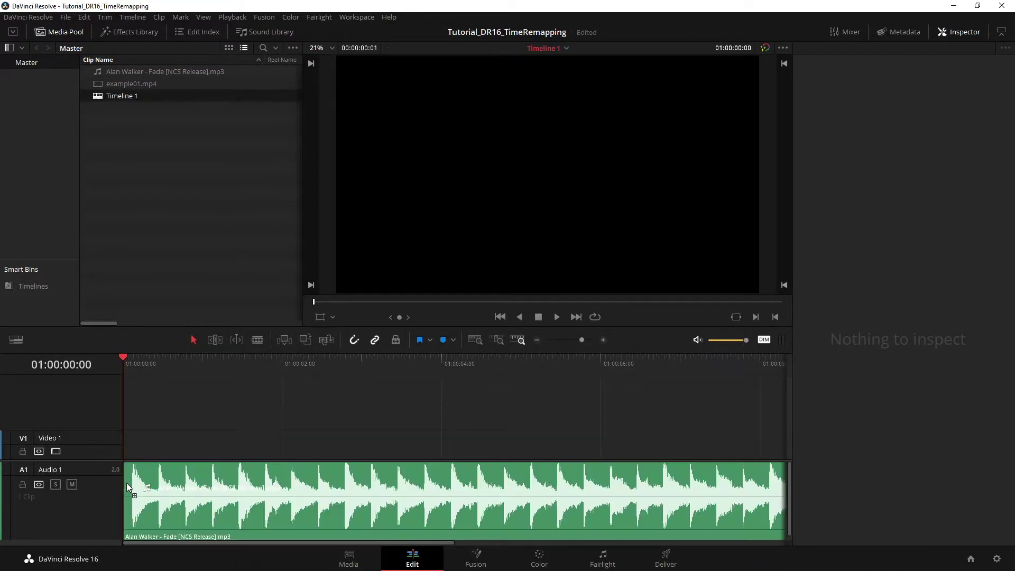
# - Zoom the timeline in on the music clip and start playing it
pyautogui.click(532, 342)
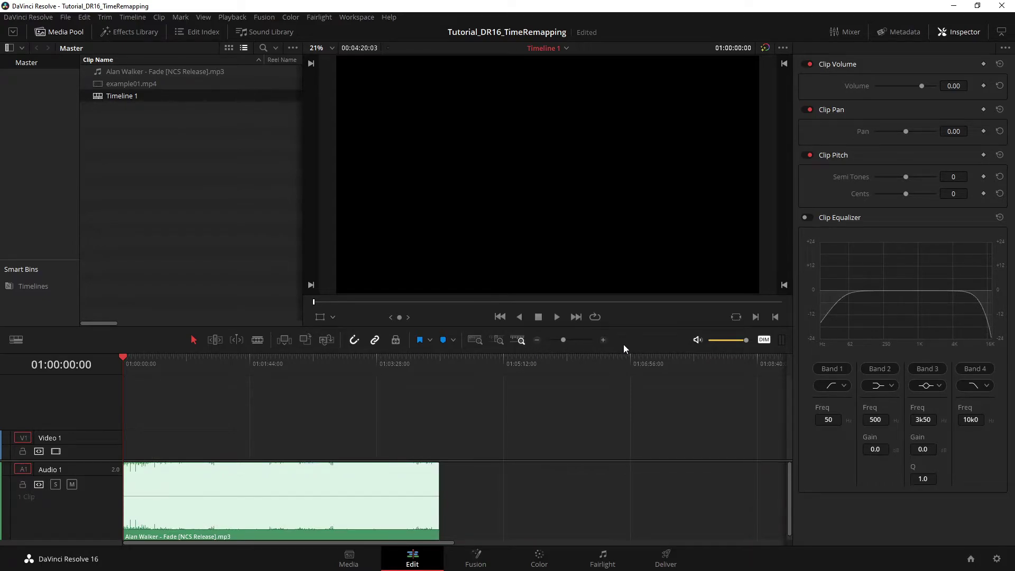
pyautogui.click(603, 340)
pyautogui.click(603, 340)
pyautogui.press('space')
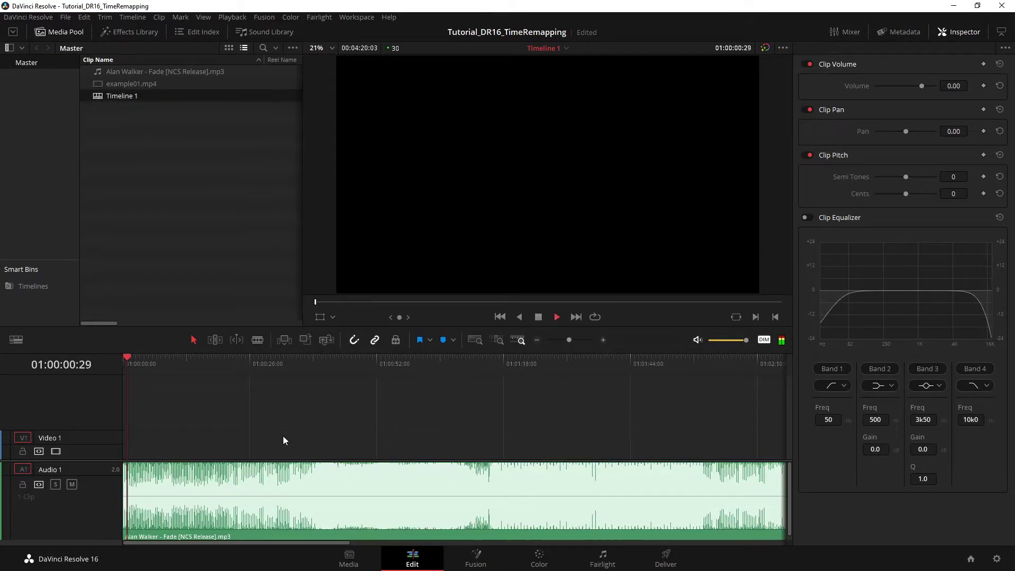
pyautogui.scroll(1, 380, 483)
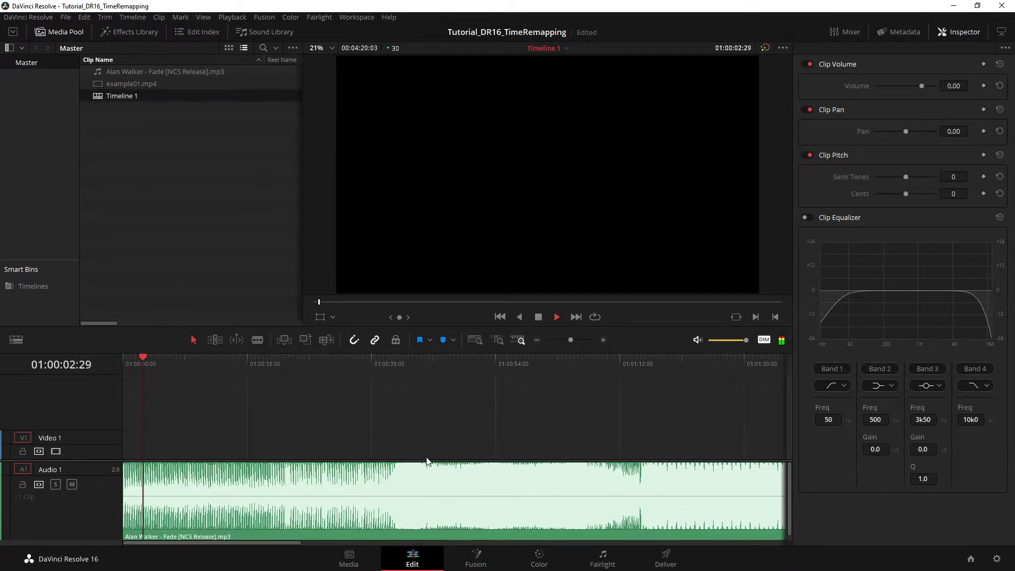
pyautogui.scroll(-1, 487, 477)
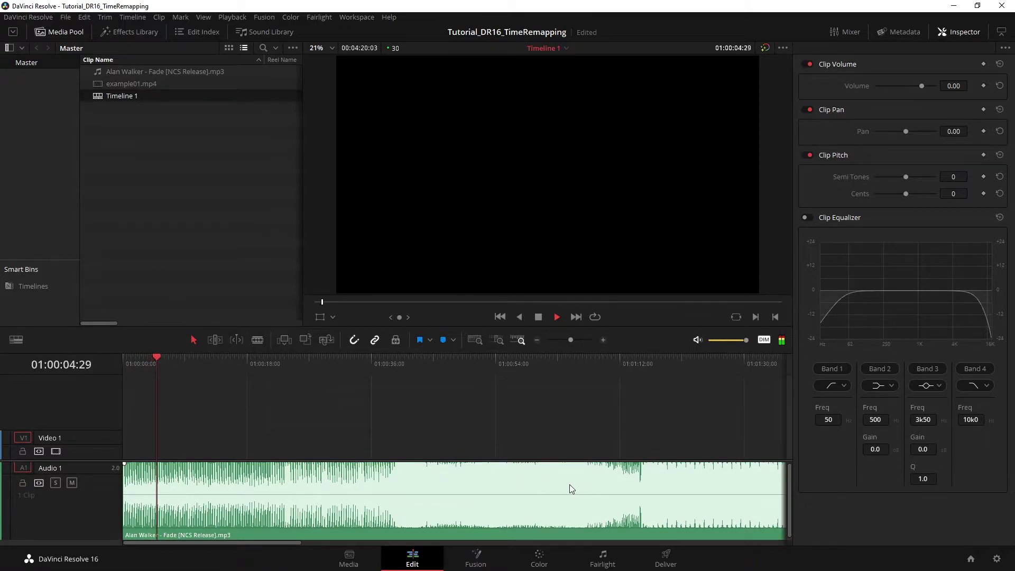
pyautogui.scroll(1, 568, 503)
# - Replay the song around 01:01:14–01:01:16:23 to pinpoint where the beat kicks in
pyautogui.click(633, 366)
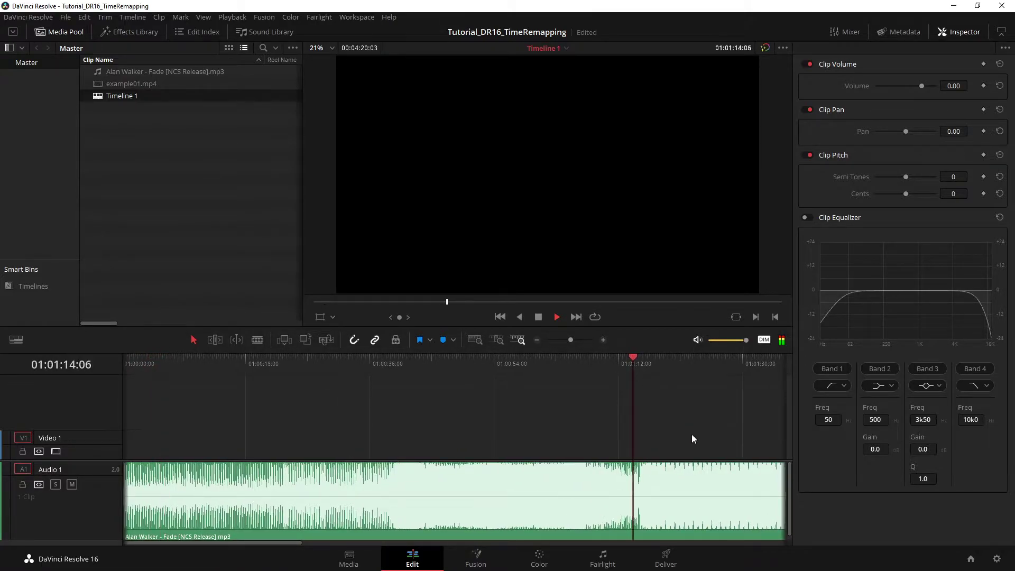
pyautogui.scroll(1, 433, 512)
pyautogui.scroll(1, 401, 501)
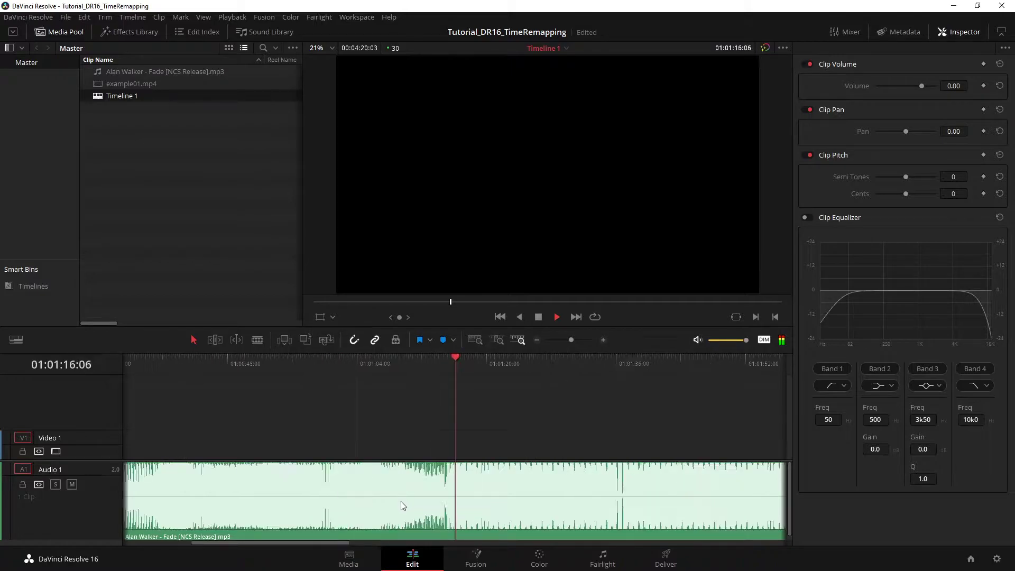
pyautogui.scroll(2, 401, 501)
pyautogui.press('space')
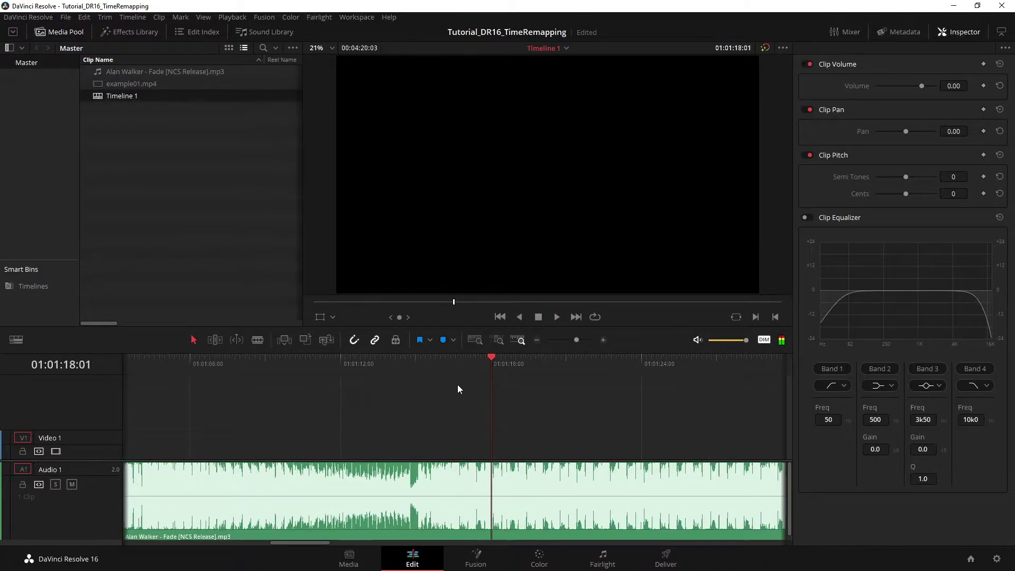
pyautogui.moveTo(458, 360); pyautogui.dragTo(461, 367)
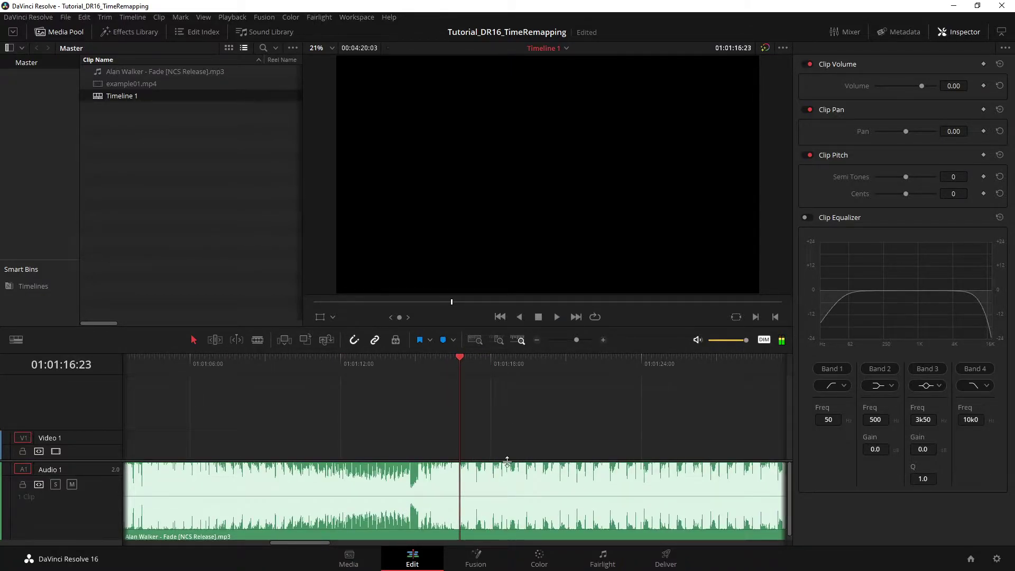
pyautogui.press('space')
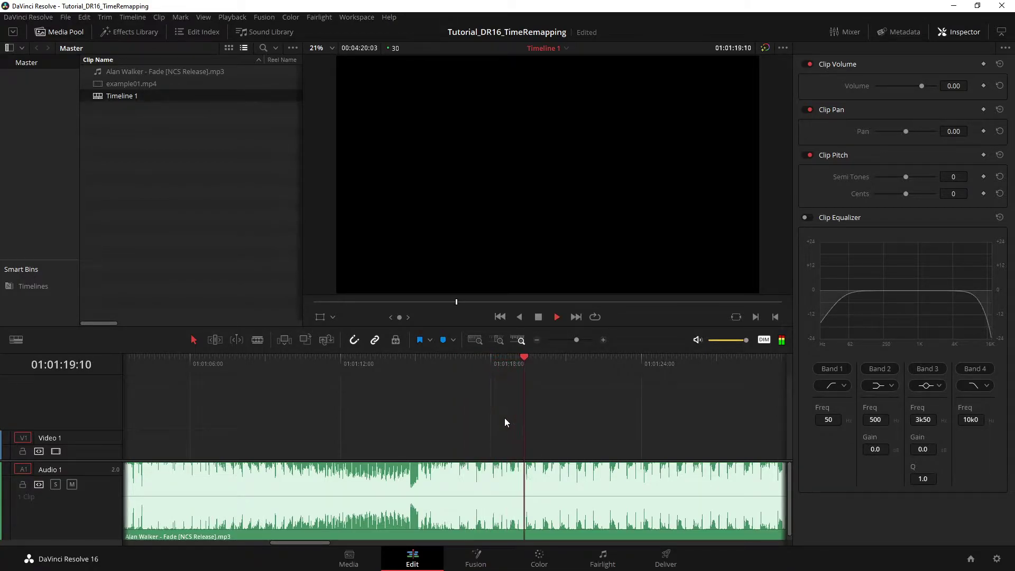
pyautogui.press('space')
pyautogui.scroll(2, 631, 494)
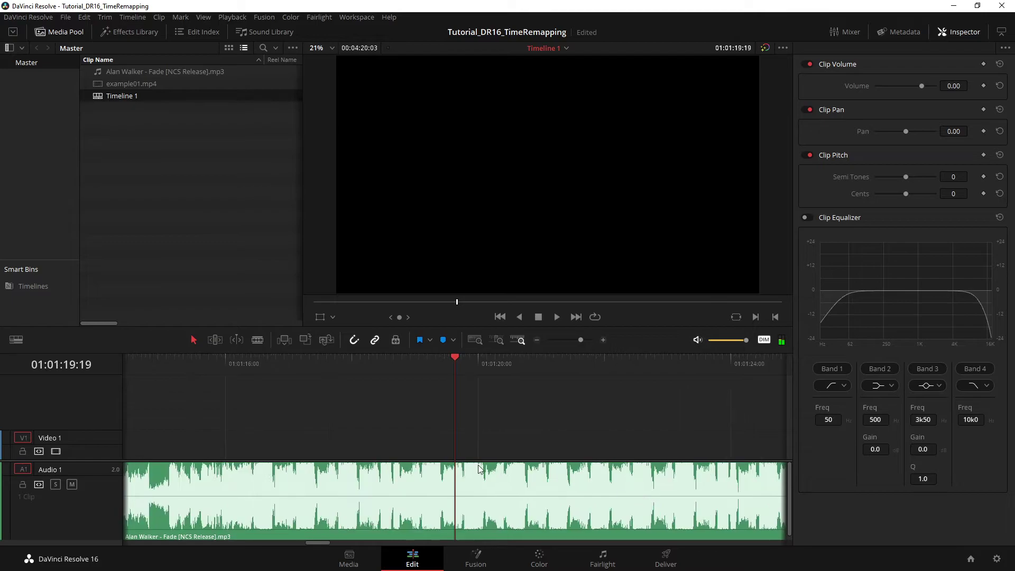
pyautogui.click(273, 356)
pyautogui.press('space')
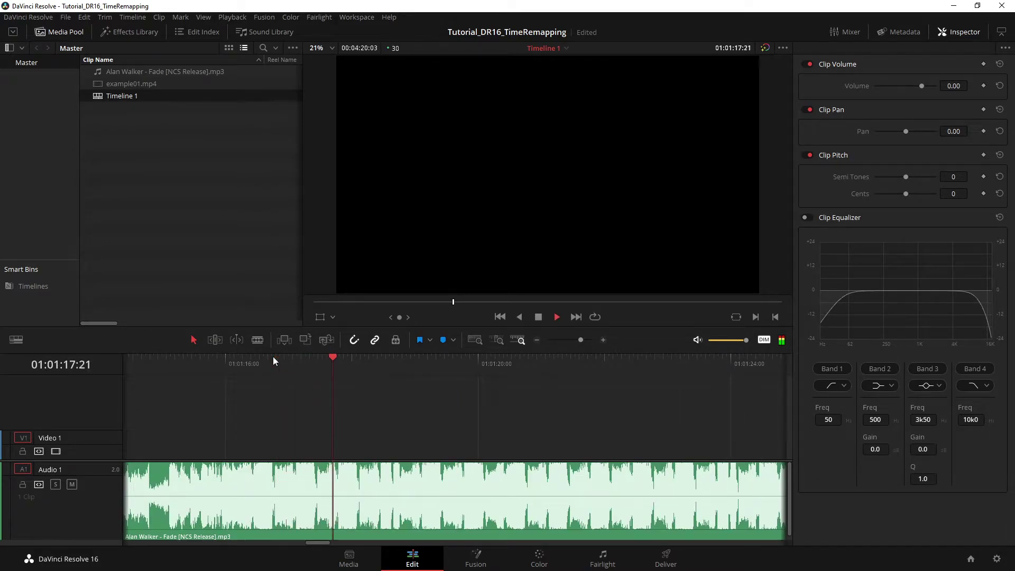
# - Add markers on the beats at 01:01:16:23, 01:01:17:13 and 01:01:18:03
pyautogui.moveTo(354, 365); pyautogui.dragTo(274, 369)
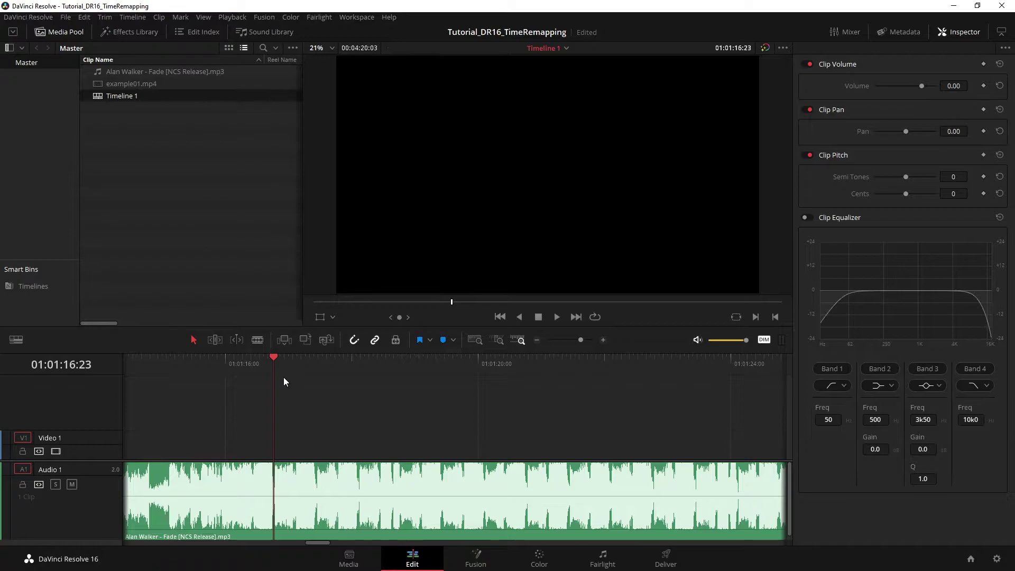
pyautogui.click(445, 341)
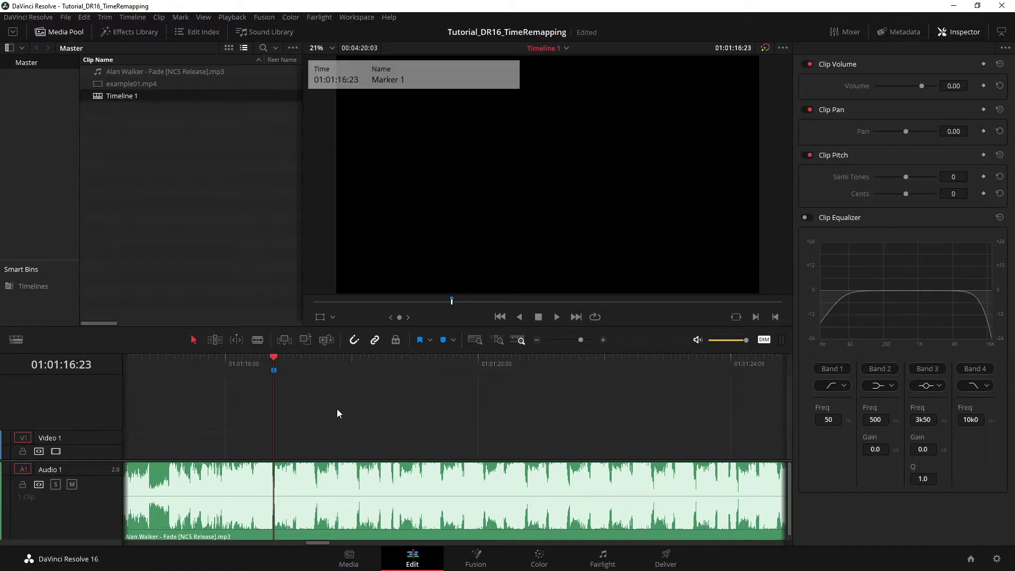
pyautogui.click(318, 365)
pyautogui.click(444, 340)
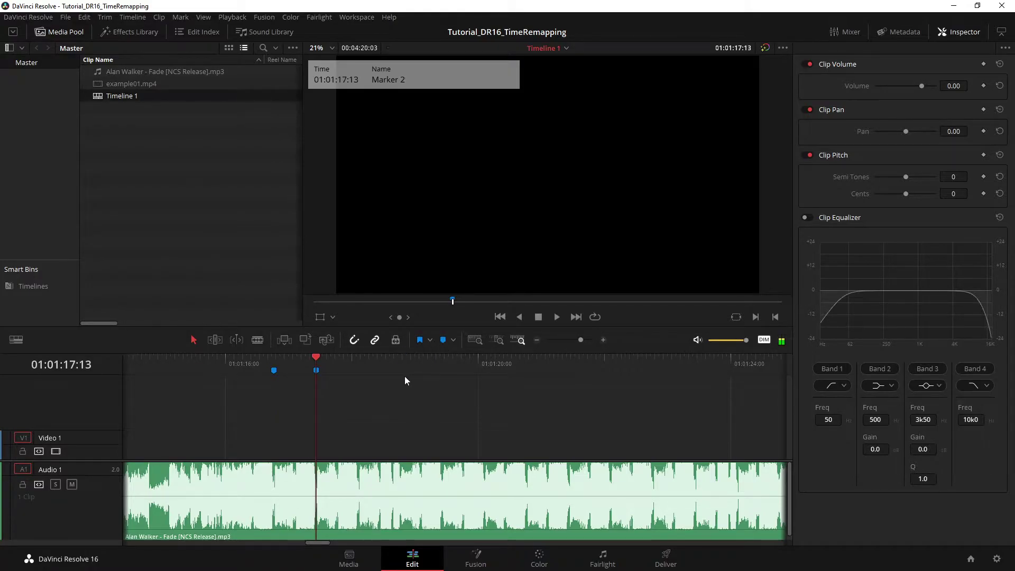
pyautogui.moveTo(360, 370); pyautogui.dragTo(358, 372)
pyautogui.click(443, 340)
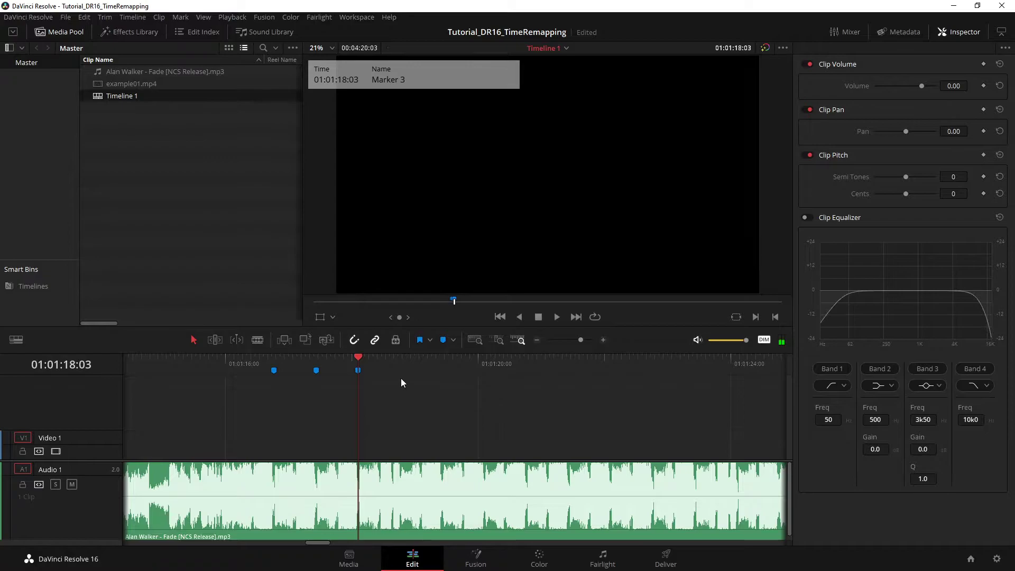
# - Add a fourth marker on the beat at 01:01:18:20
pyautogui.press('space')
pyautogui.click(391, 364)
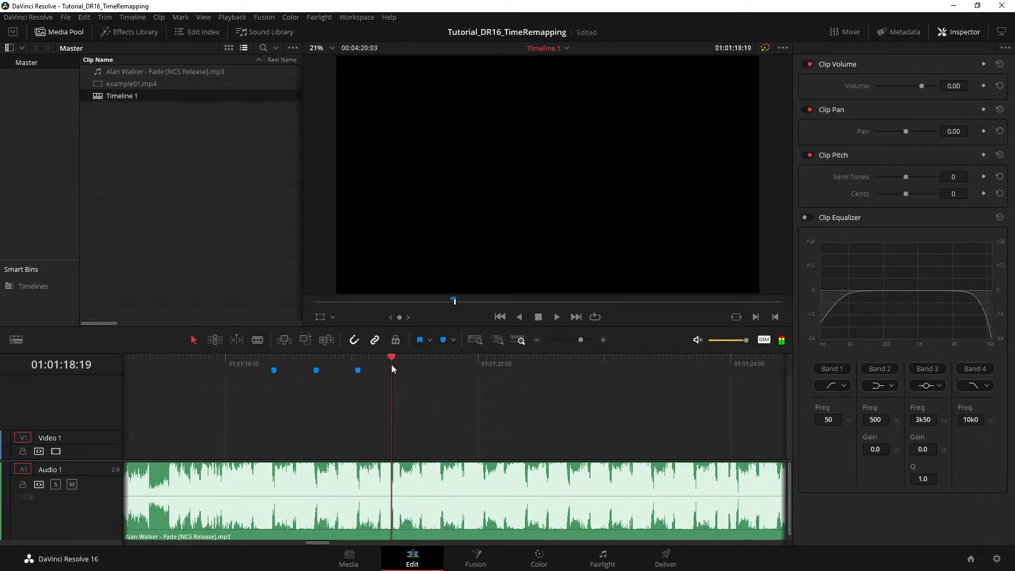
pyautogui.press('Right')
pyautogui.click(444, 340)
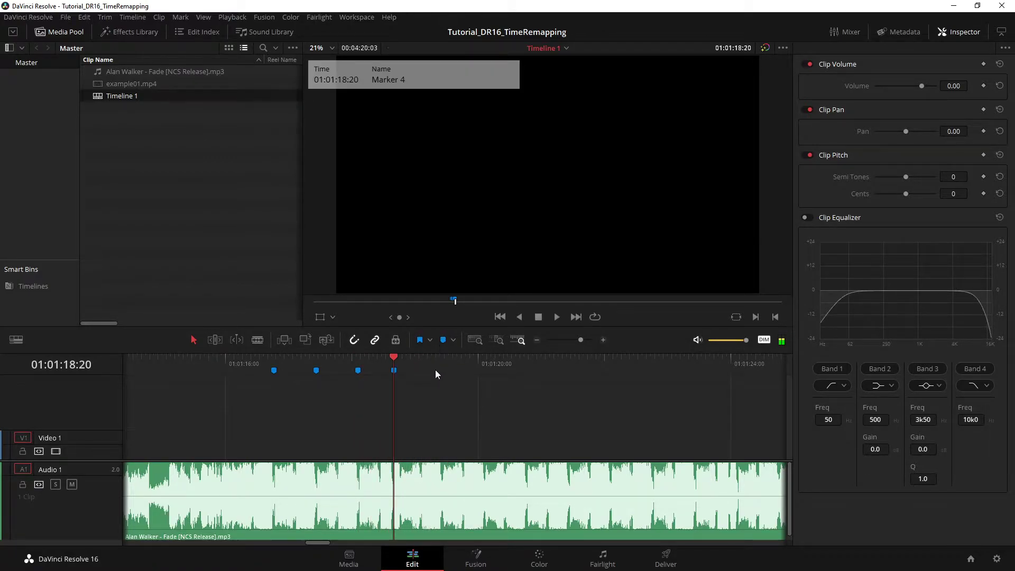
# - Replay the marked beats and add a fifth marker on the earlier beat at 01:01:16:03
pyautogui.moveTo(285, 364); pyautogui.dragTo(231, 364)
pyautogui.press('space')
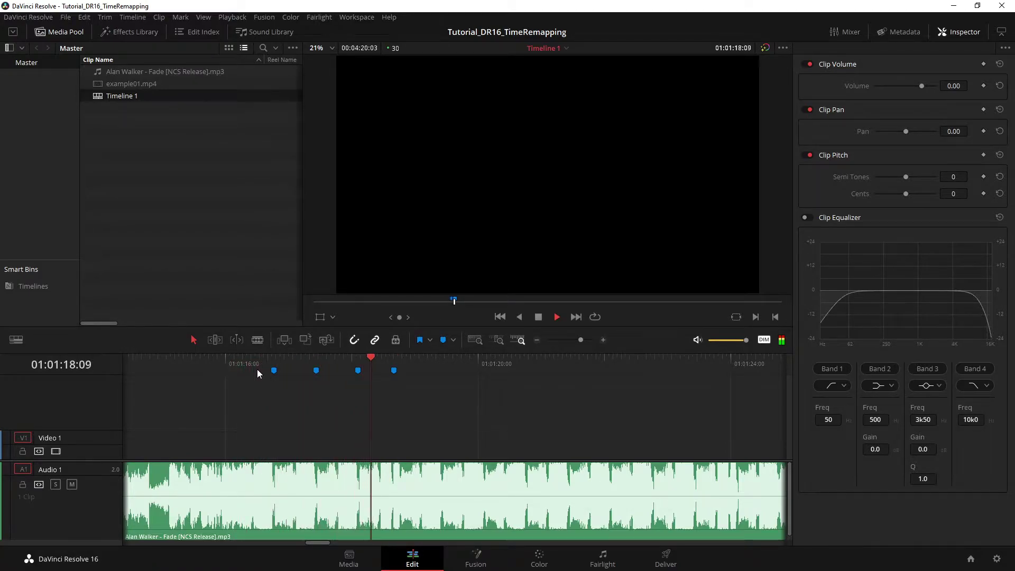
pyautogui.click(394, 359)
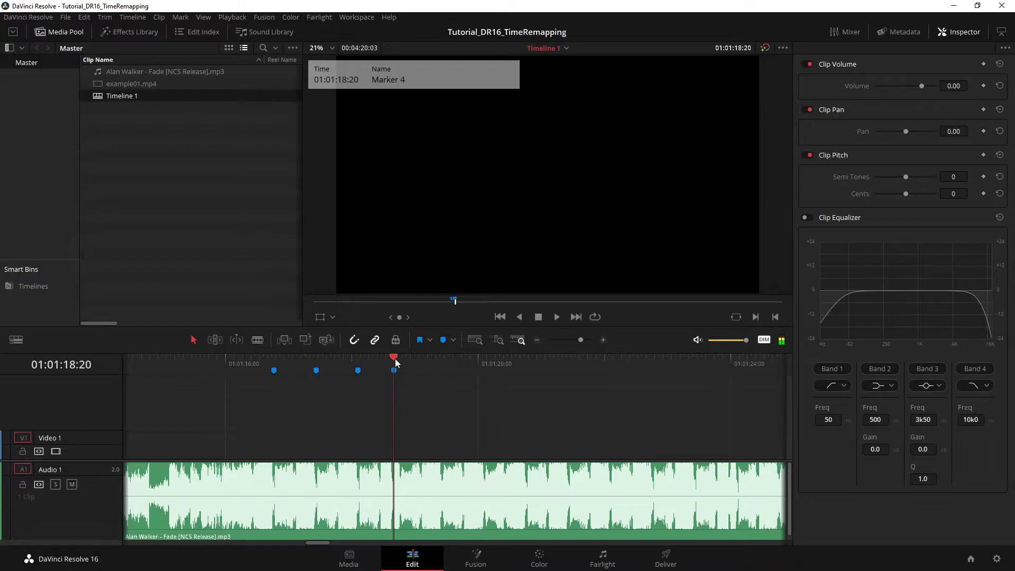
pyautogui.moveTo(393, 359); pyautogui.dragTo(216, 370)
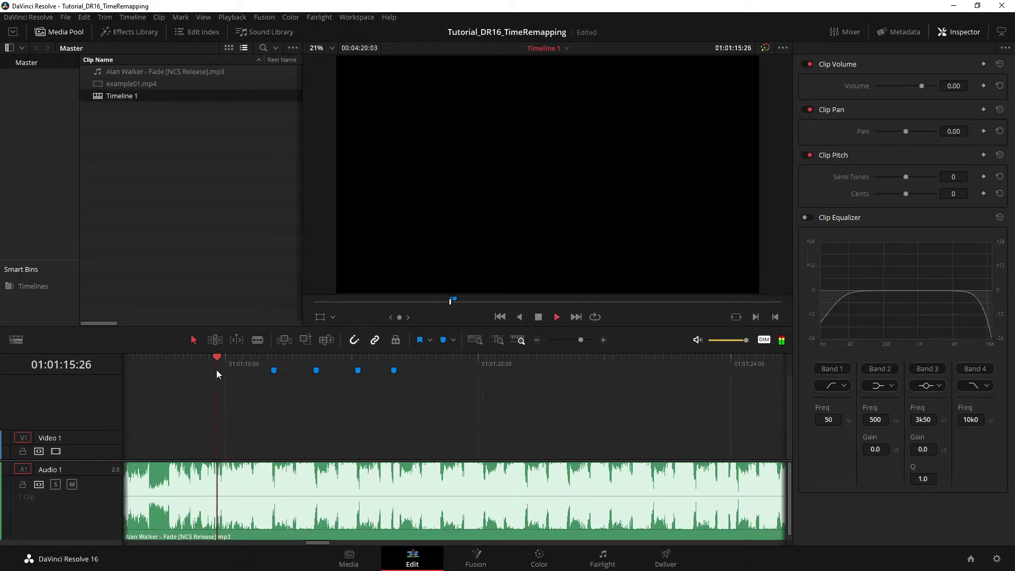
pyautogui.press('space')
pyautogui.click(220, 363)
pyautogui.press('space')
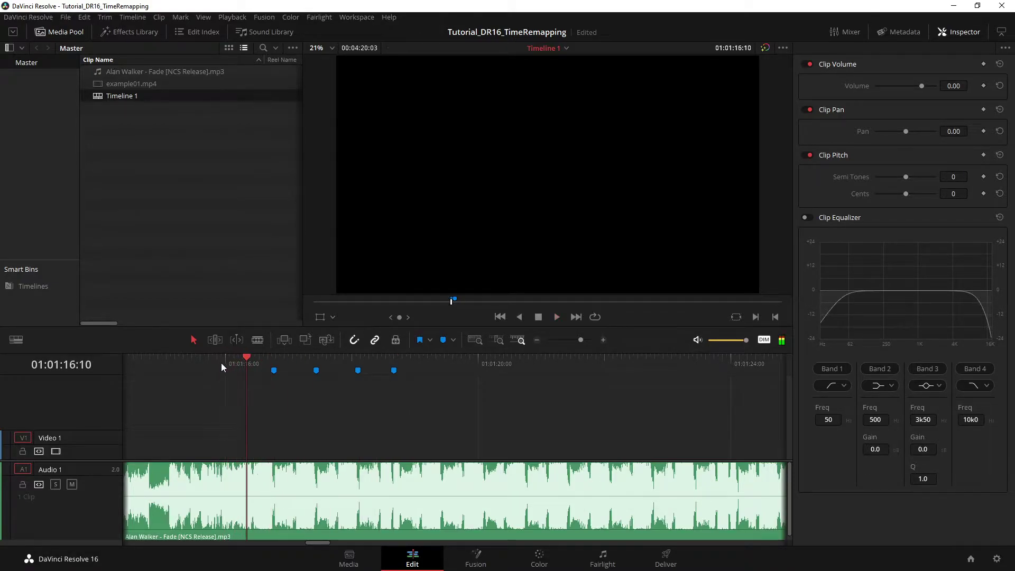
pyautogui.moveTo(245, 366); pyautogui.dragTo(231, 364)
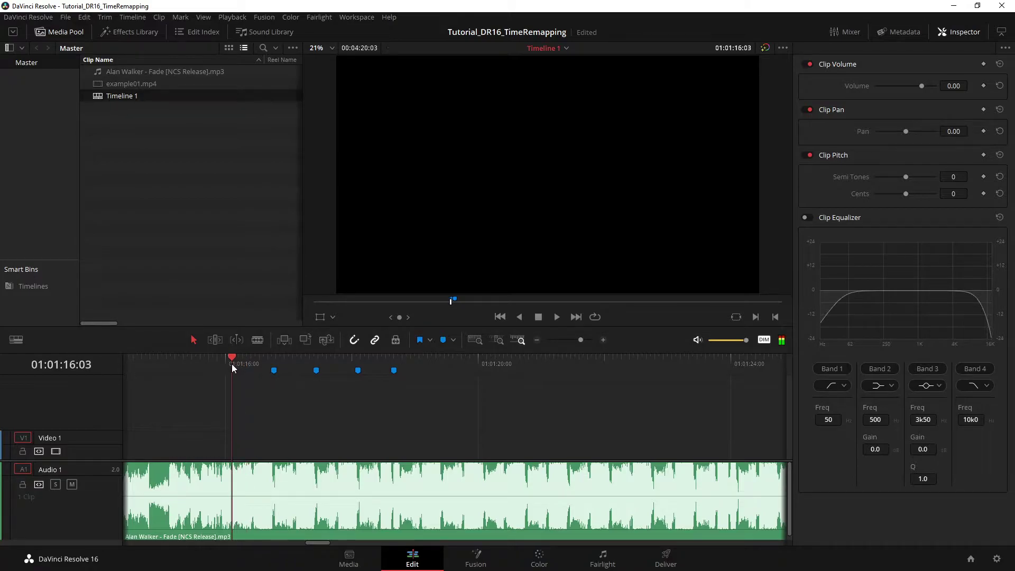
pyautogui.click(445, 341)
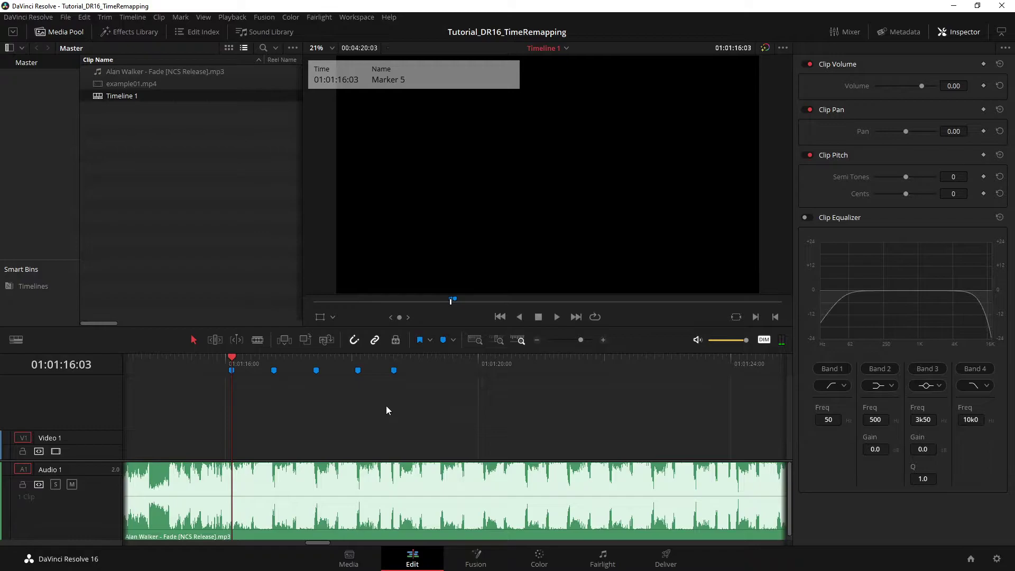
pyautogui.hscroll(-5, 333, 413)
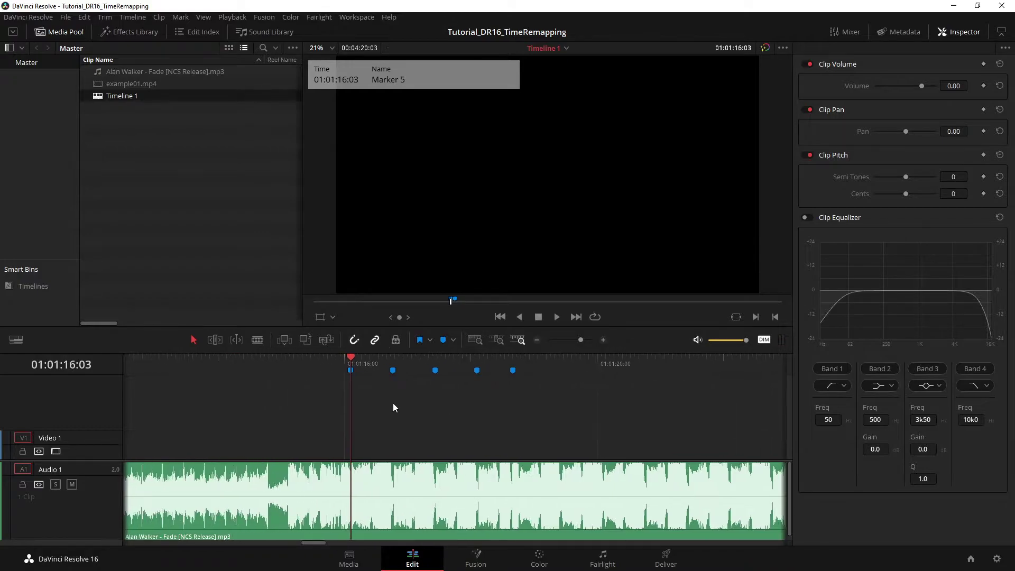
pyautogui.hscroll(2, 375, 402)
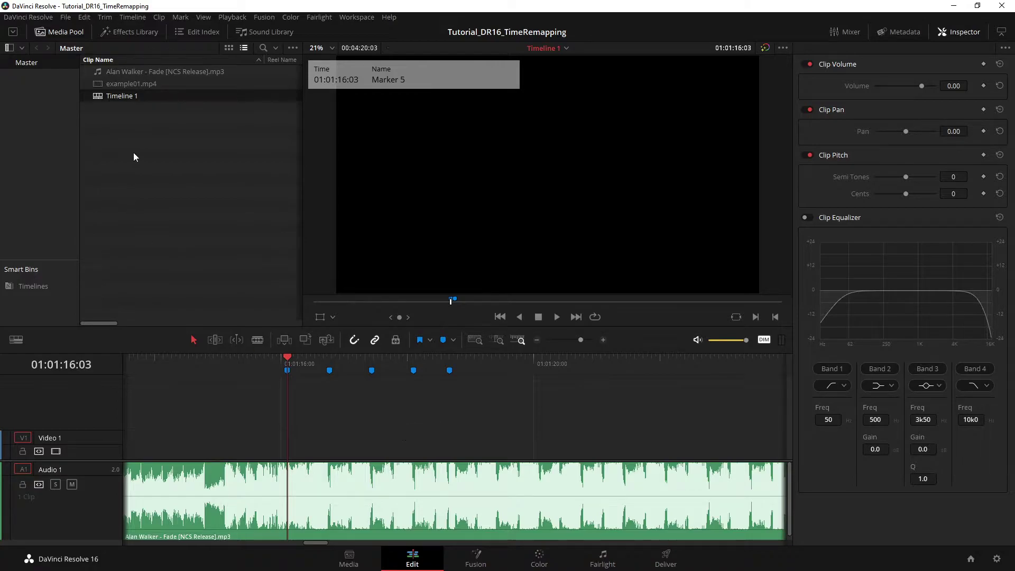
# - Place example01.mp4 on Video 1 and move the playhead to the earliest marker, Marker 5
pyautogui.moveTo(111, 85); pyautogui.dragTo(719, 452)
pyautogui.hscroll(3, 254, 423)
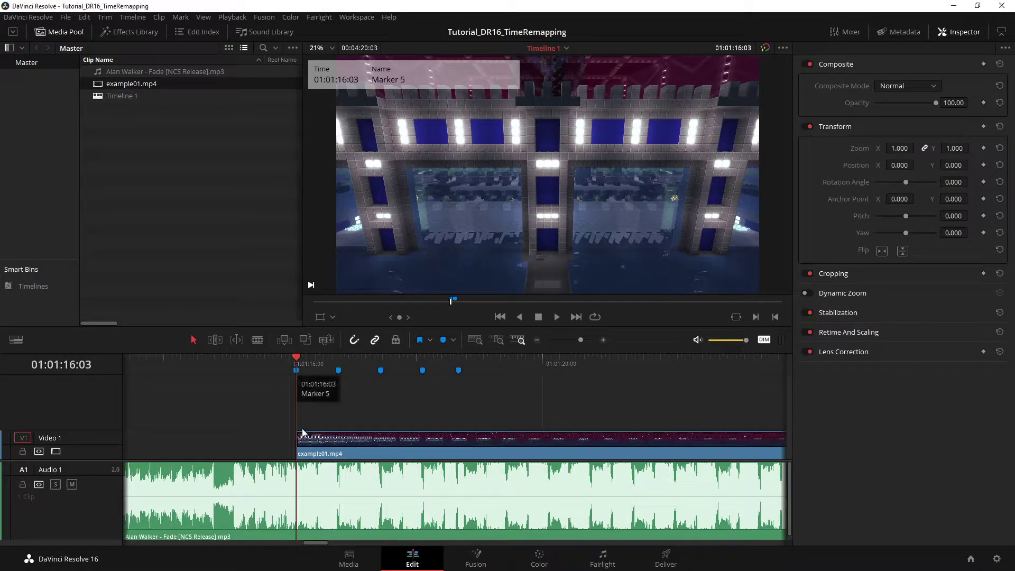
pyautogui.click(338, 370)
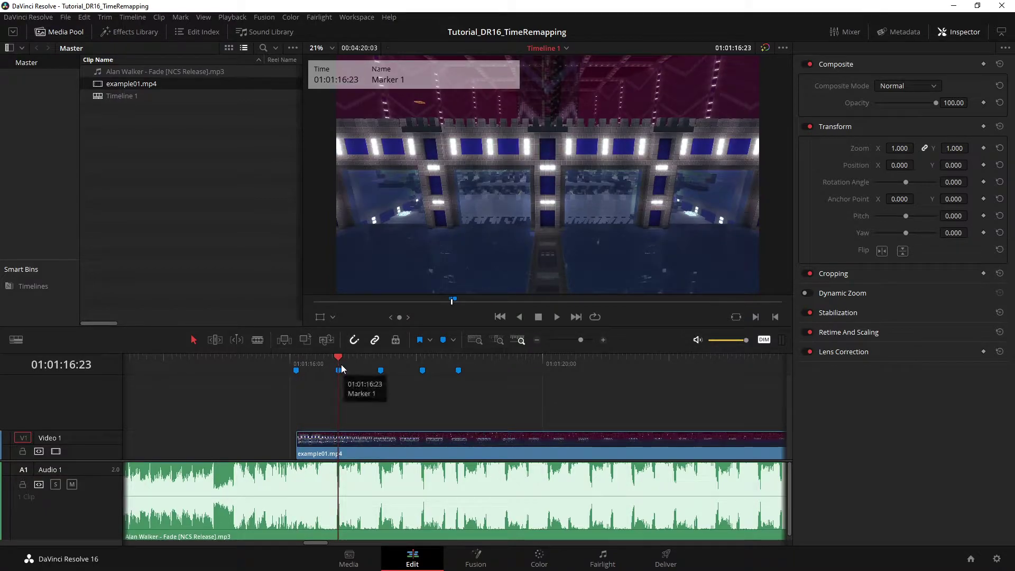
pyautogui.click(422, 369)
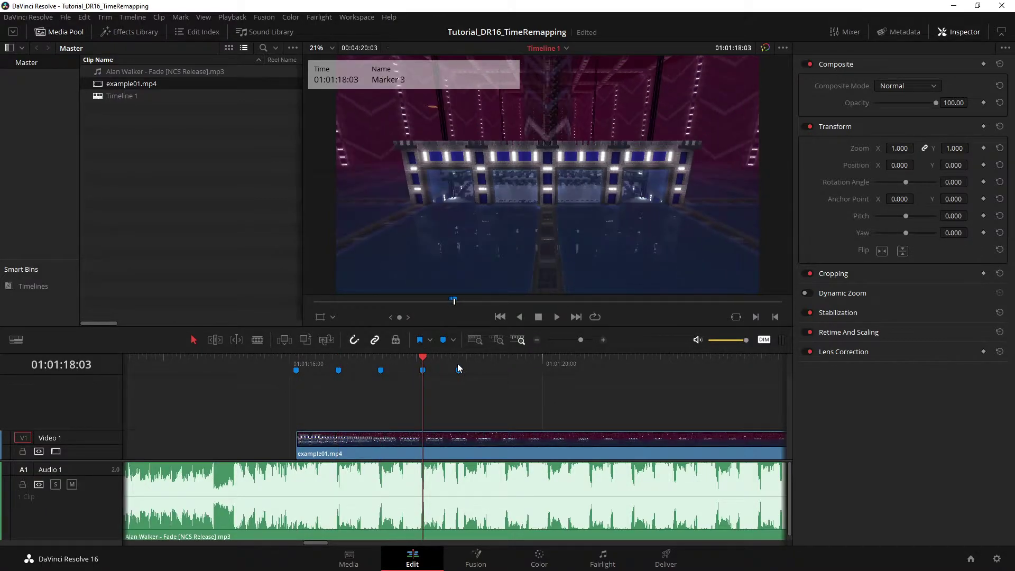
pyautogui.click(336, 359)
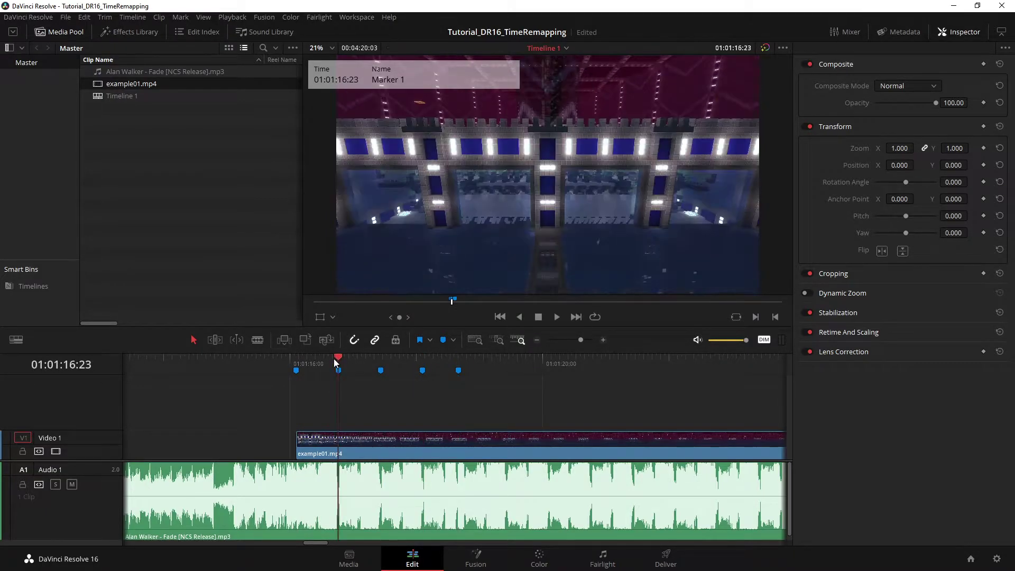
pyautogui.click(296, 367)
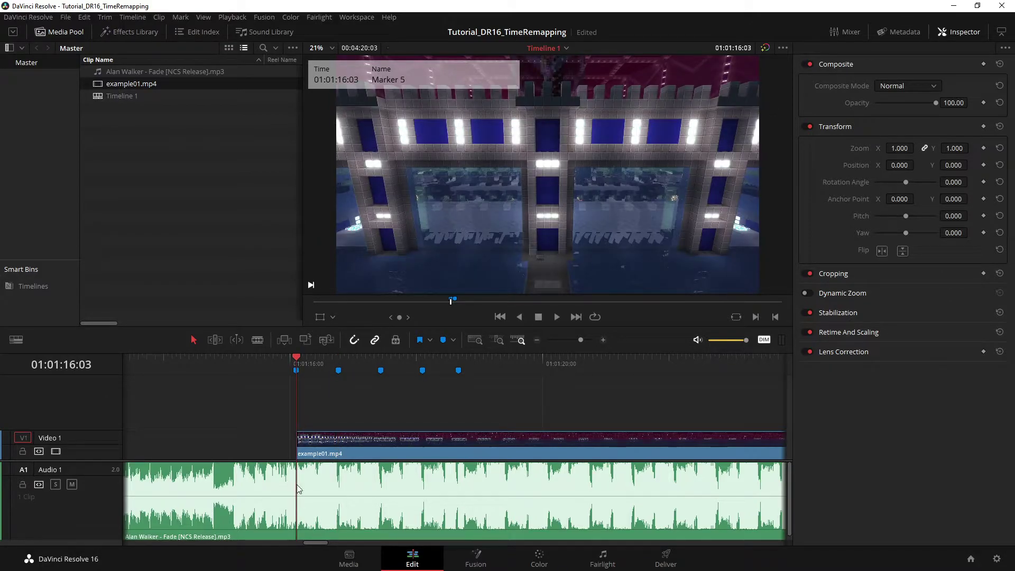
# - Split the music at Marker 5 and delete the part before the cut
pyautogui.hotkey('ctrl', 'b')
pyautogui.click(271, 483)
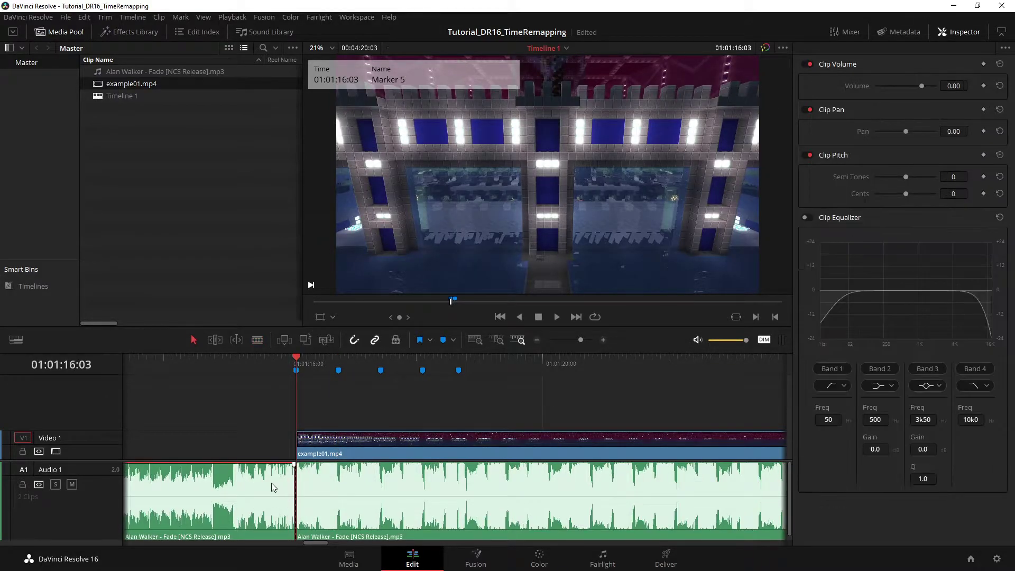
pyautogui.press('Delete')
# - Delete the empty gap at the timeline start so clips begin at zero, then save the project
pyautogui.click(269, 446)
pyautogui.press('Delete')
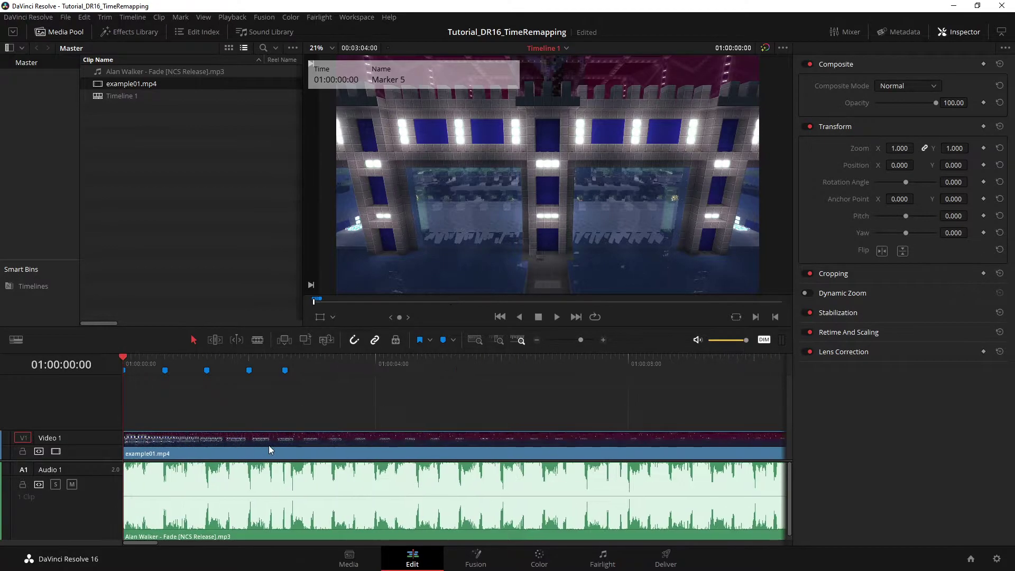
pyautogui.hotkey('ctrl', 's')
# - Step through Markers 1 to 4, ending on the last beat at 01:00:02:17
pyautogui.click(165, 359)
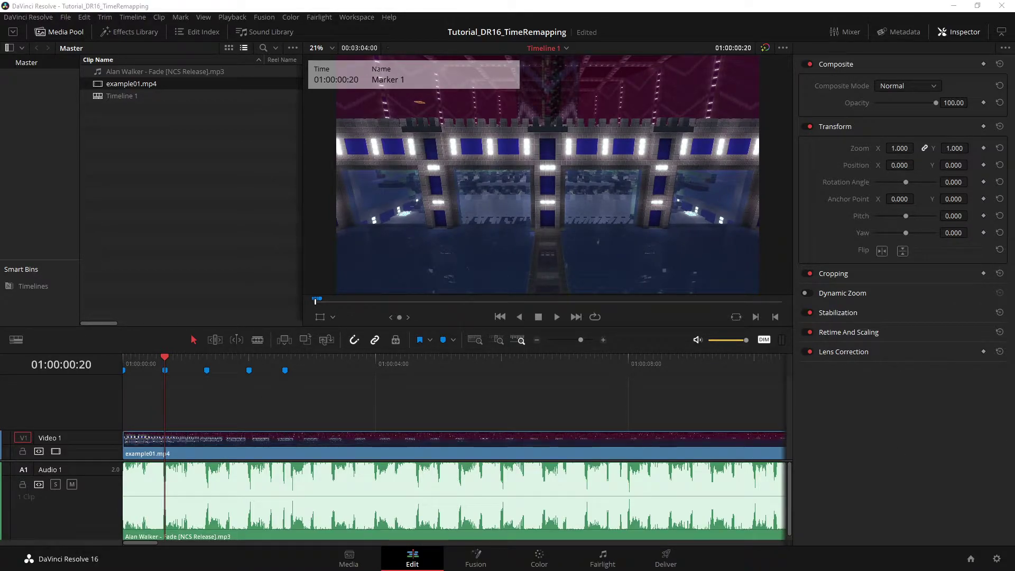
pyautogui.click(211, 364)
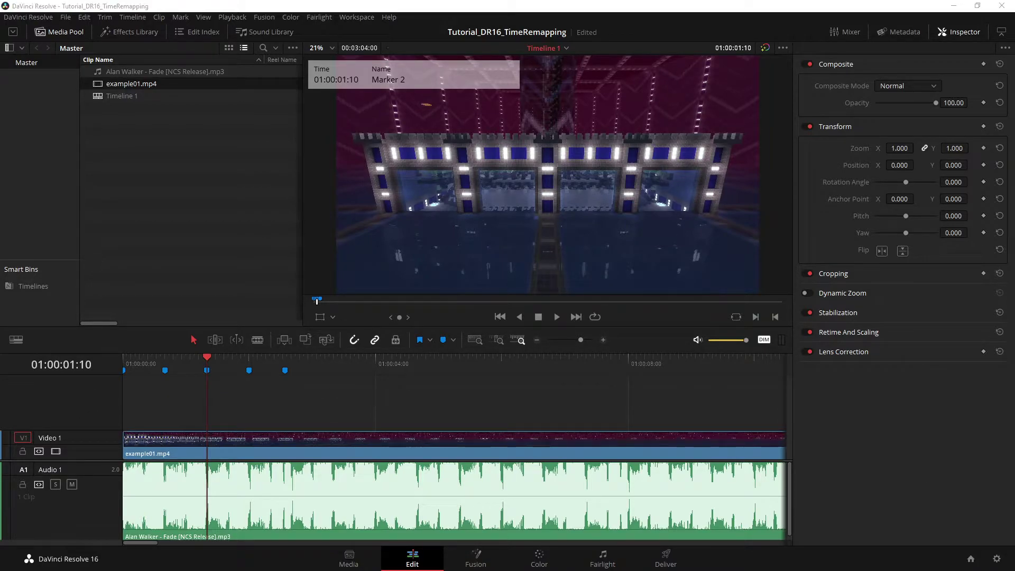
pyautogui.click(249, 370)
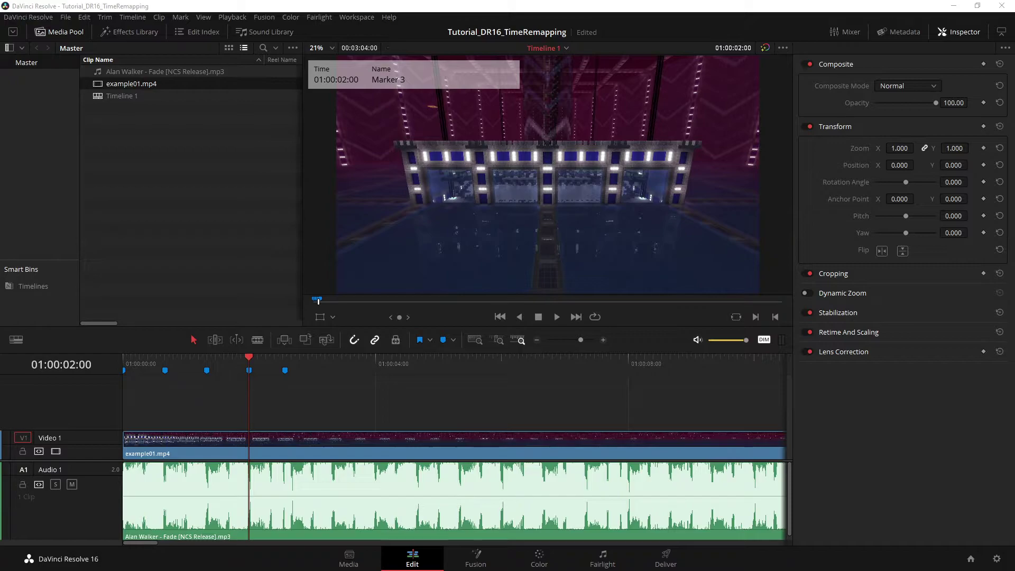
pyautogui.click(286, 371)
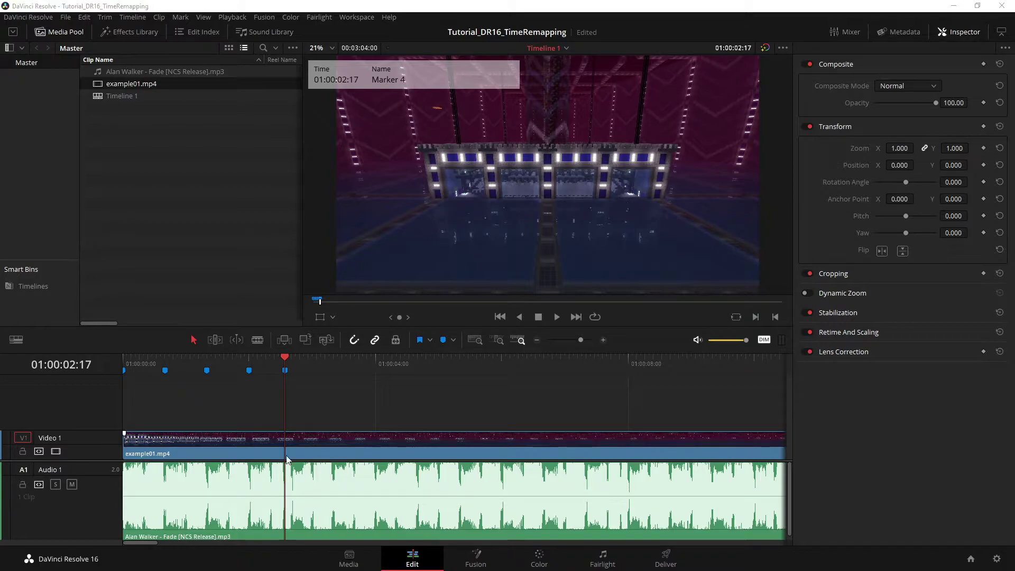
# - On the Fusion page, add a Time Stretcher via 'timestre' search and drop it between MediaIn1 and MediaOut1
pyautogui.moveTo(256, 363); pyautogui.dragTo(131, 363)
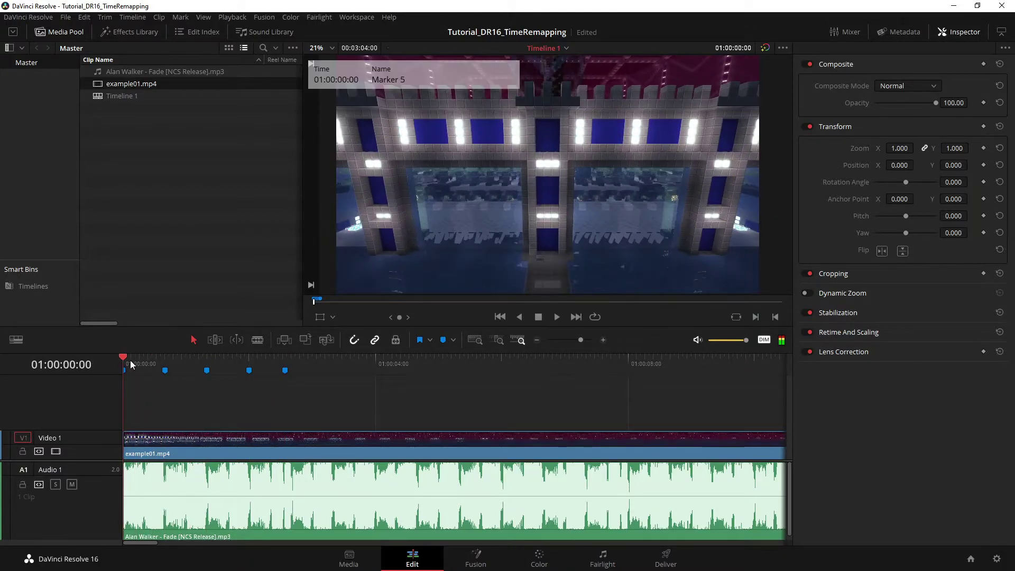
pyautogui.click(475, 561)
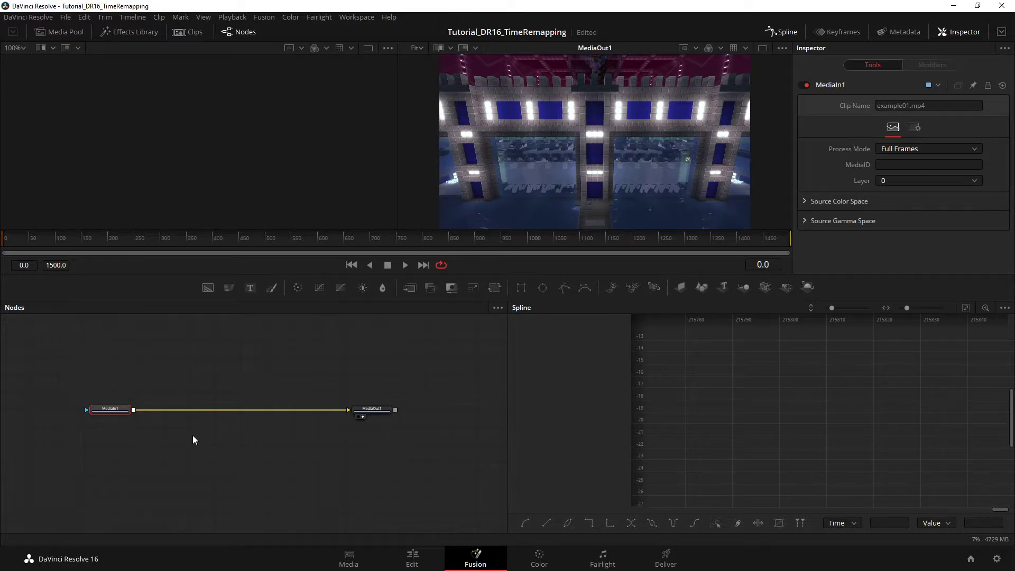
pyautogui.hotkey('shift', 'space')
pyautogui.write('timestre')
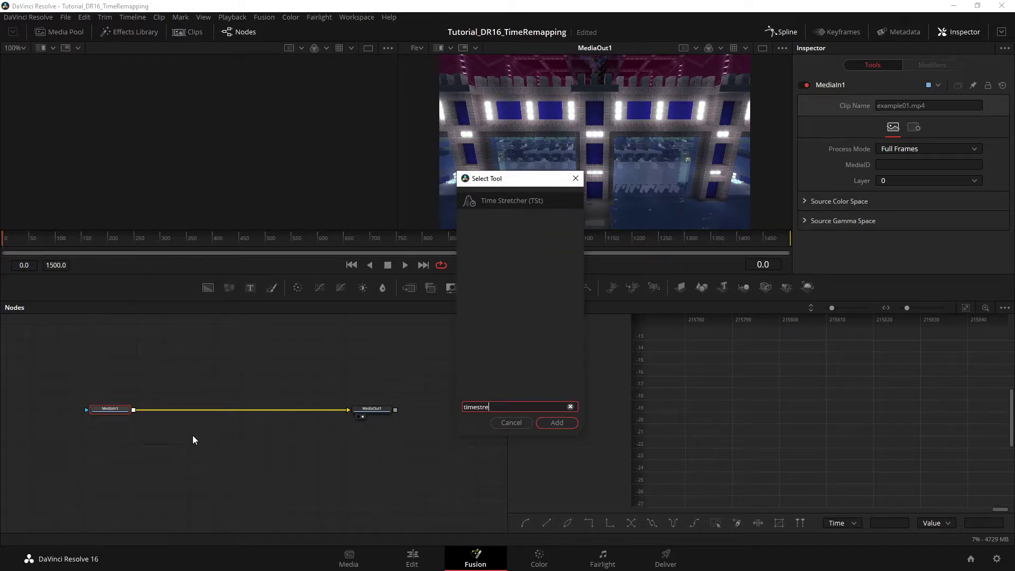
pyautogui.press('Return')
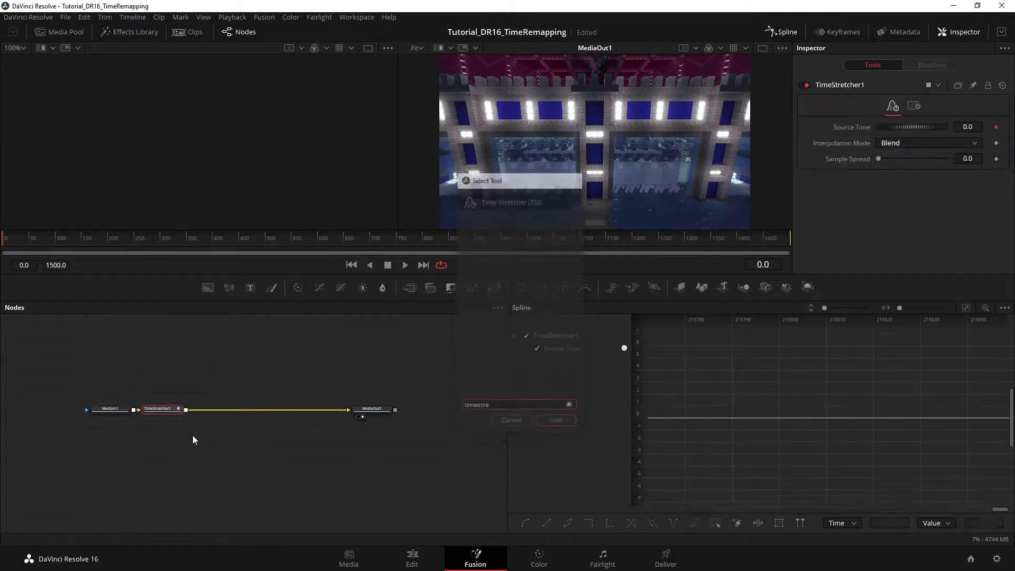
pyautogui.moveTo(154, 420); pyautogui.dragTo(236, 419)
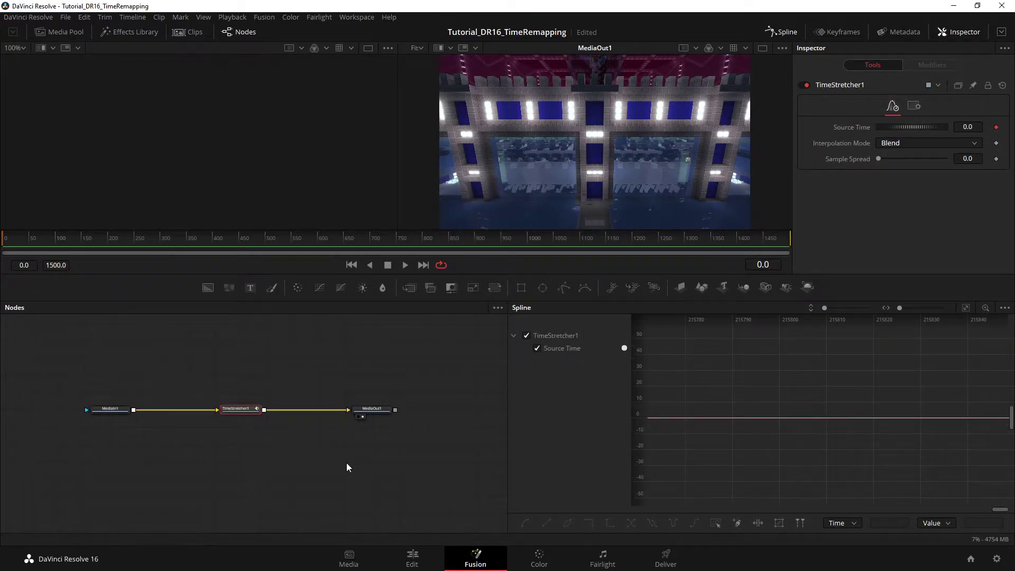
# - Select and deselect TimeStretcher1, then scrub frames near the start of the comp
pyautogui.click(392, 454)
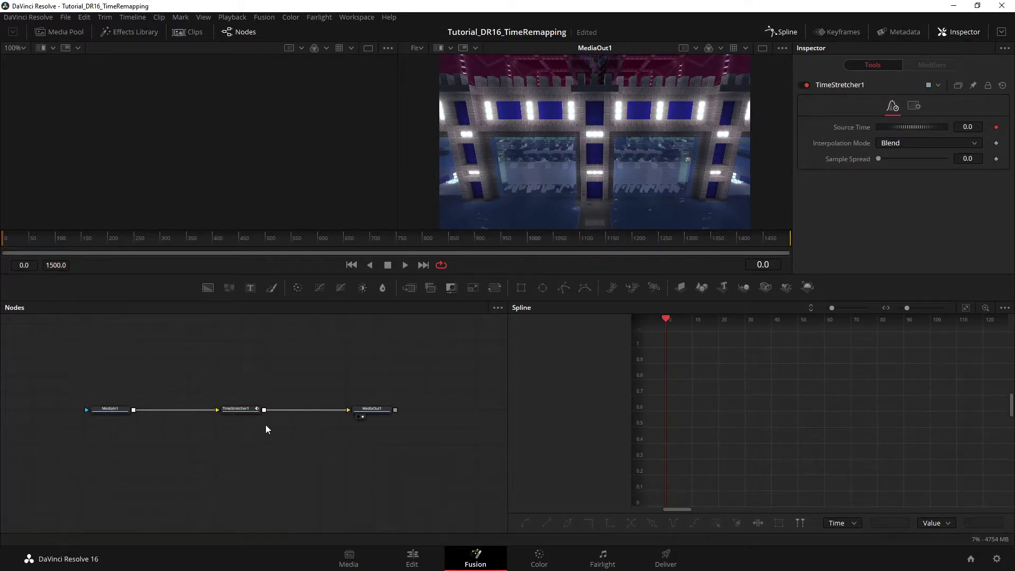
pyautogui.click(239, 409)
pyautogui.click(204, 367)
pyautogui.moveTo(16, 237); pyautogui.dragTo(3, 242)
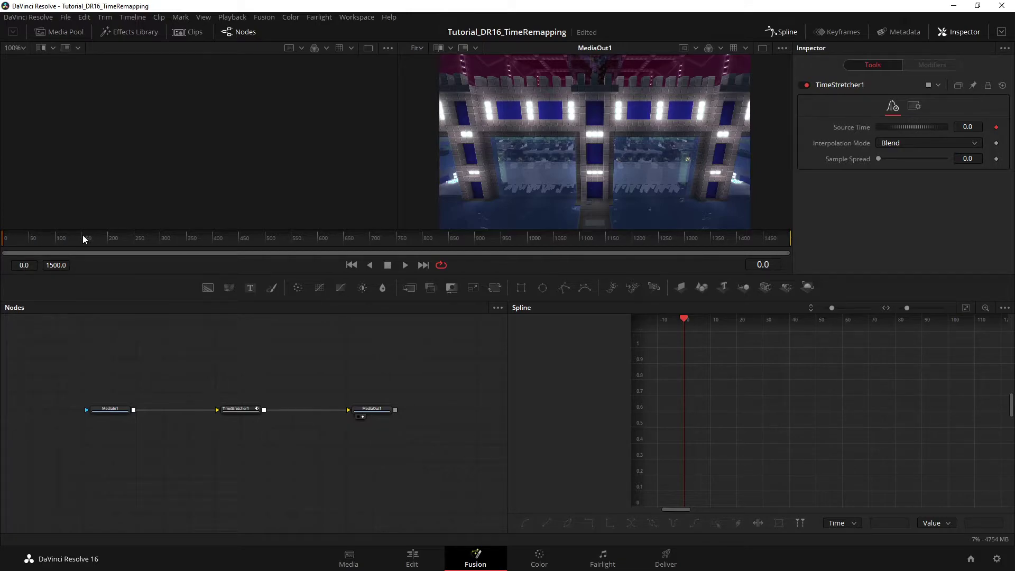
# - At frame 77, keyframe TimeStretcher1's Source Time to 1450
pyautogui.moveTo(85, 239); pyautogui.dragTo(240, 242)
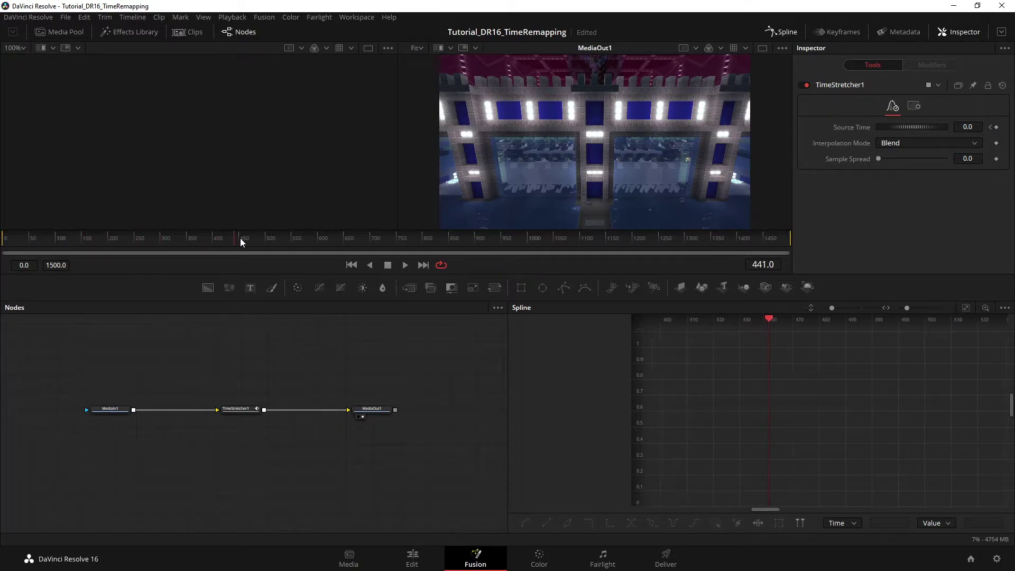
pyautogui.press('Home')
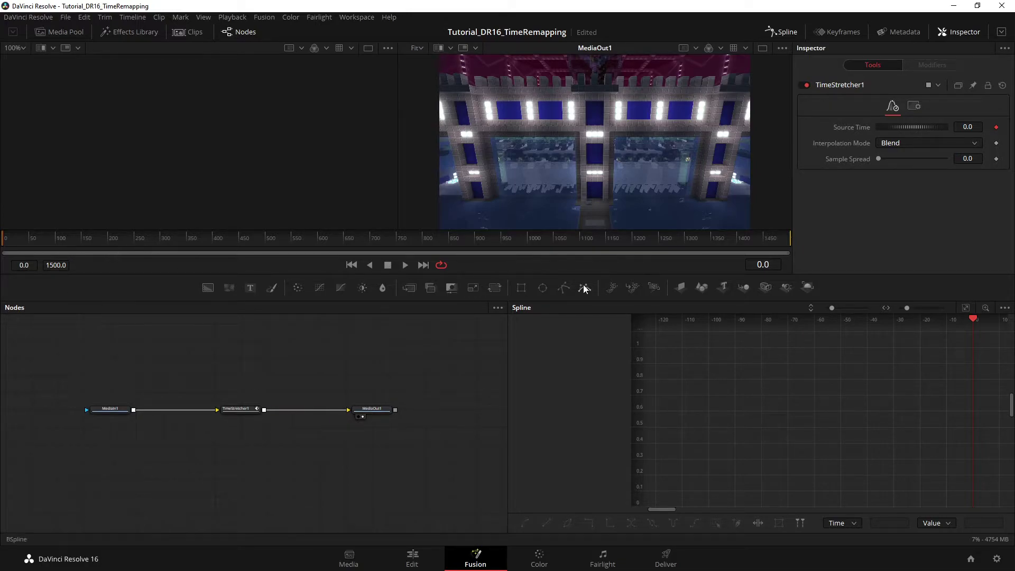
pyautogui.click(767, 265)
pyautogui.write('77')
pyautogui.press('Return')
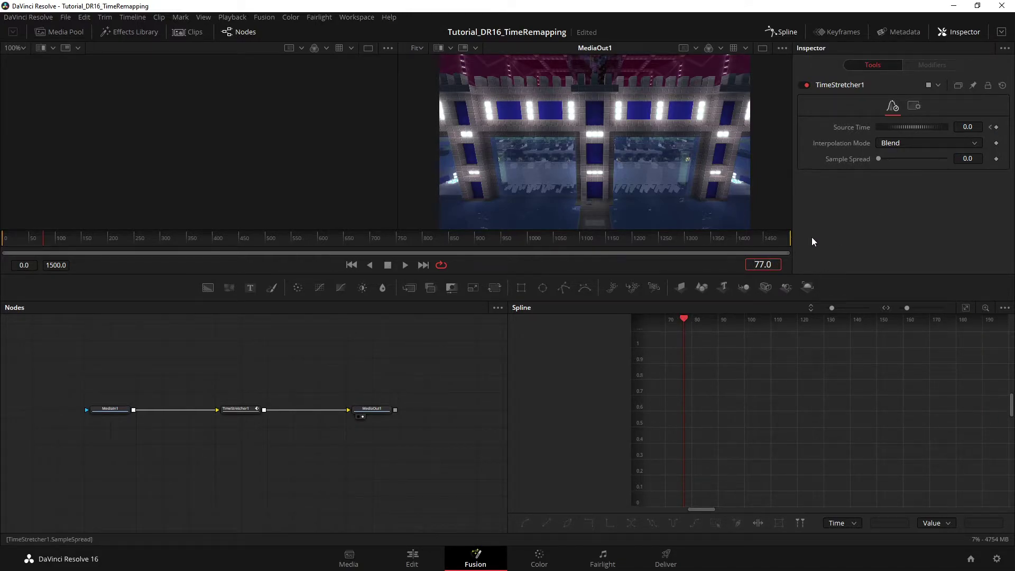
pyautogui.click(968, 127)
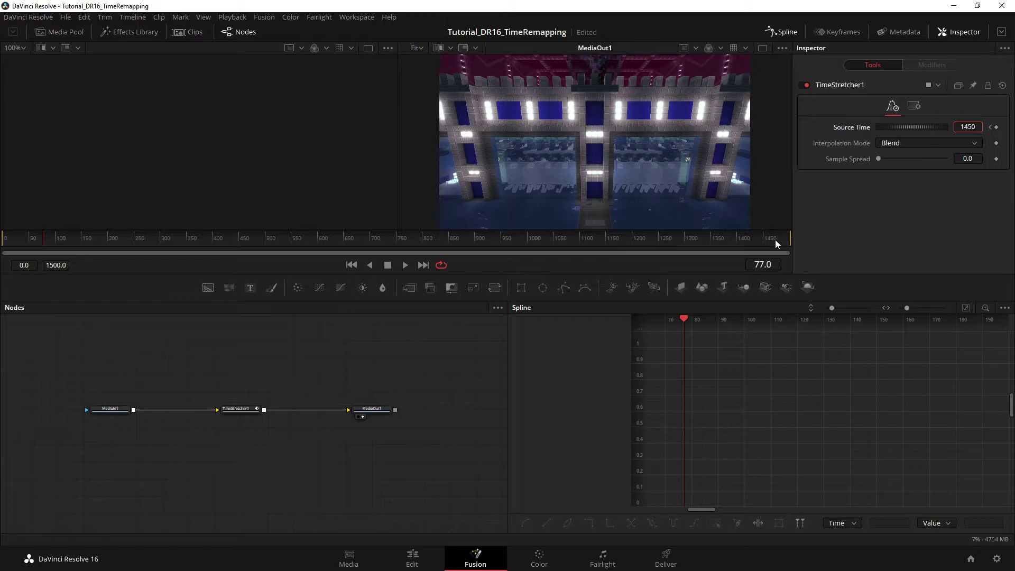
pyautogui.press('Tab')
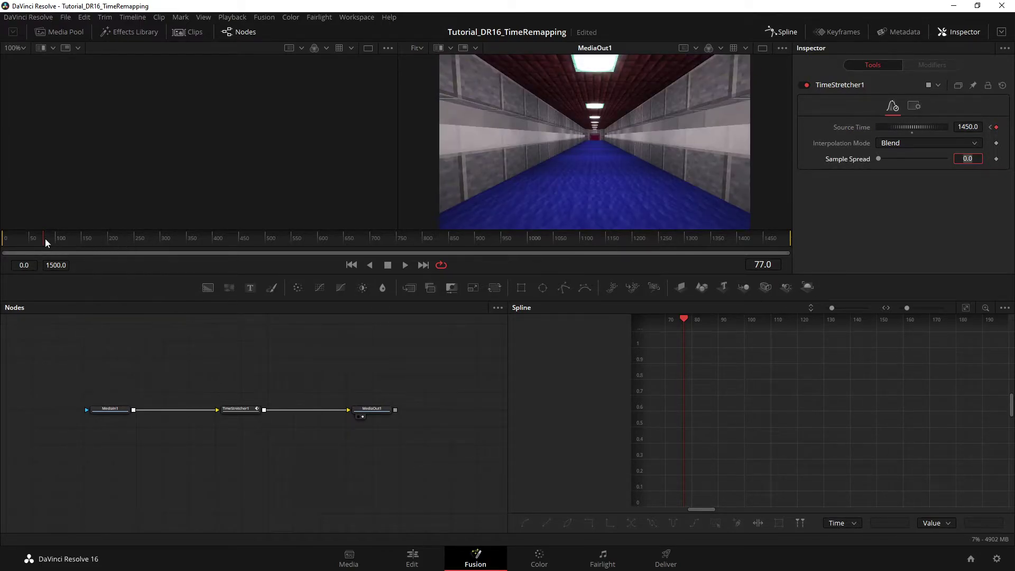
# - Scrub the remapped clip across the comp, then box-select TimeStretcher1 to show its Source Time curve
pyautogui.moveTo(46, 239); pyautogui.dragTo(534, 240)
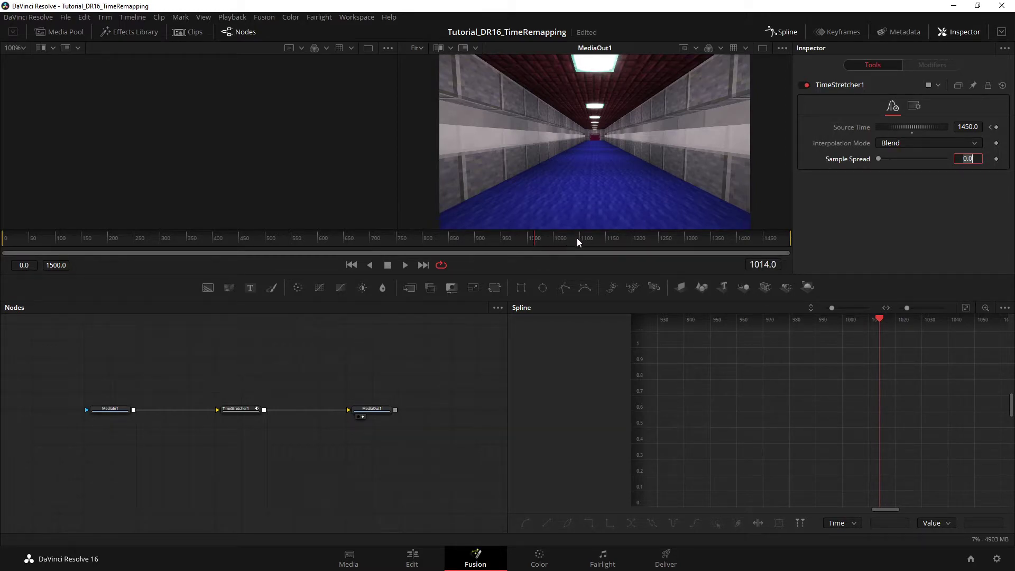
pyautogui.moveTo(100, 240); pyautogui.dragTo(33, 239)
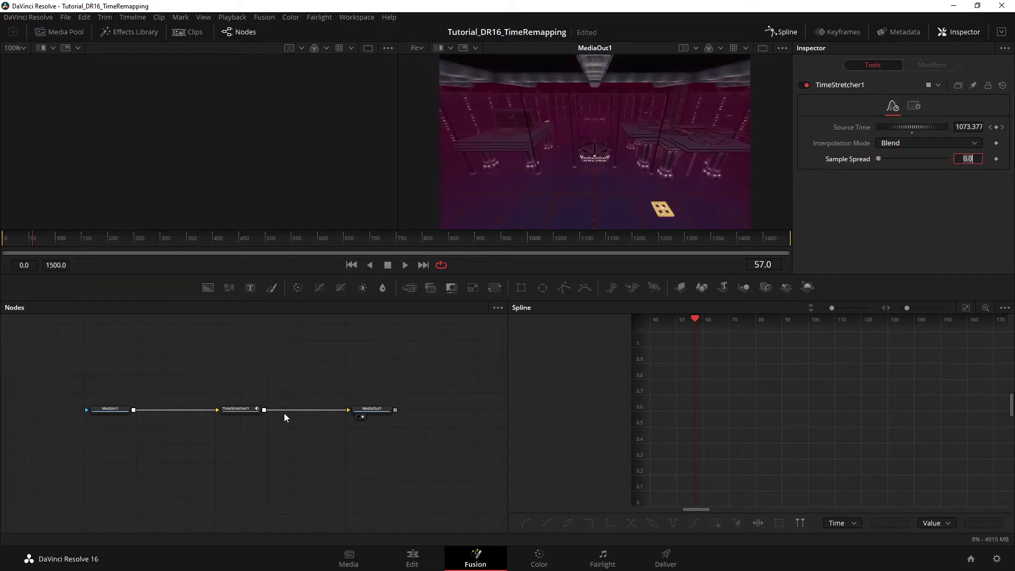
pyautogui.moveTo(269, 432); pyautogui.dragTo(217, 379)
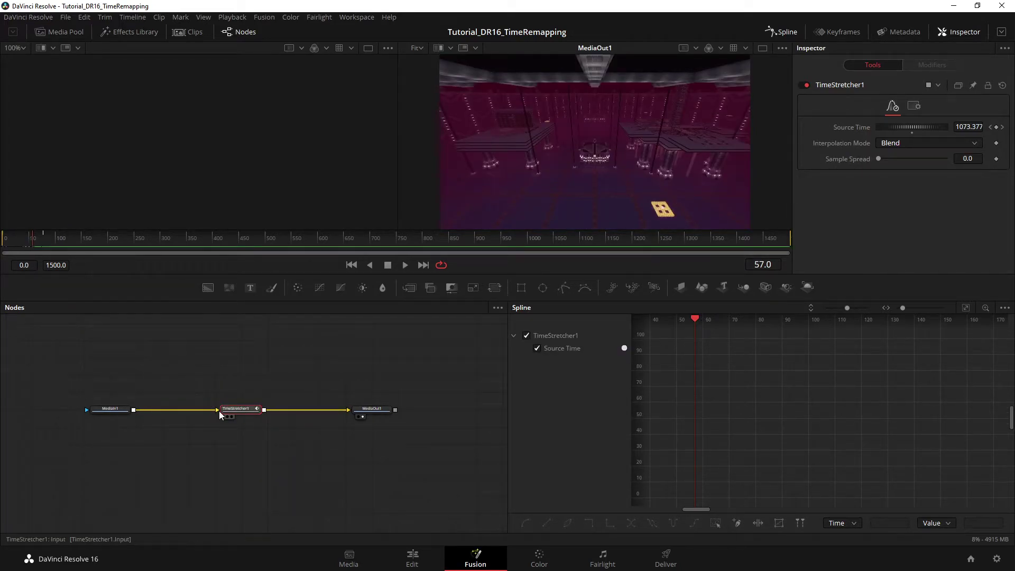
# - Fit the Source Time spline in view, showing the linear ramp up to 1450 at frame 77
pyautogui.click(781, 32)
pyautogui.click(781, 32)
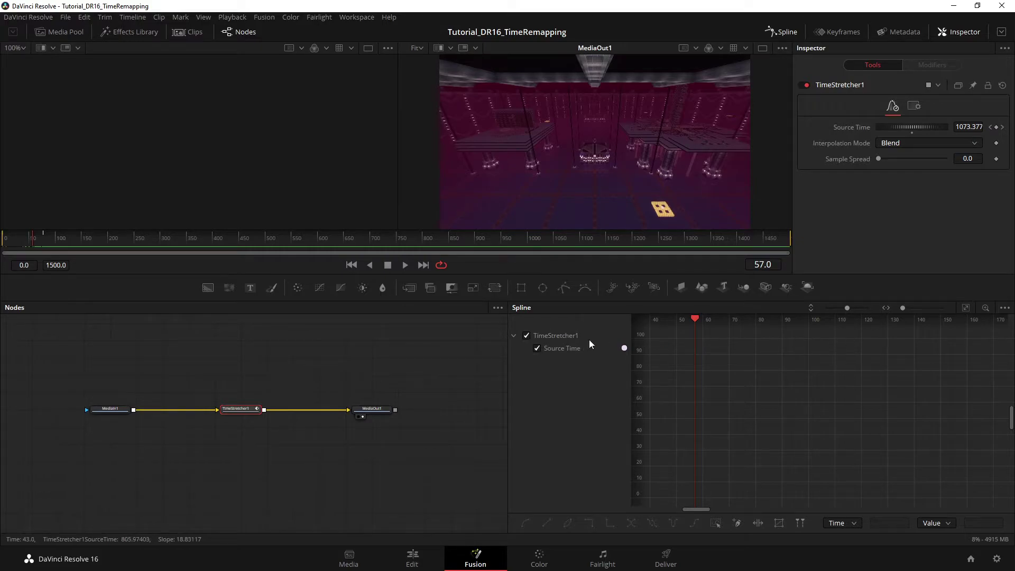
pyautogui.click(965, 308)
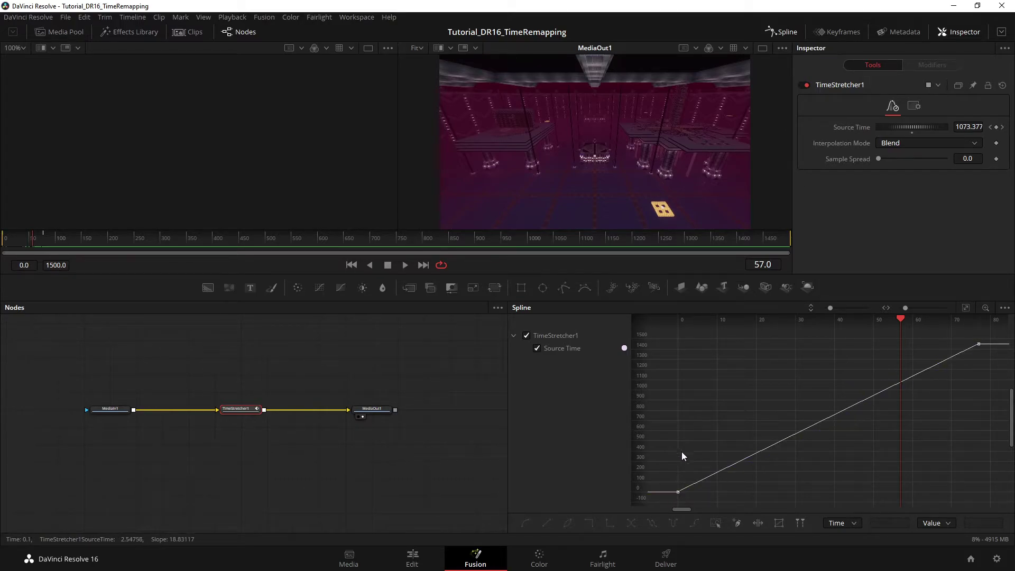
pyautogui.click(1003, 127)
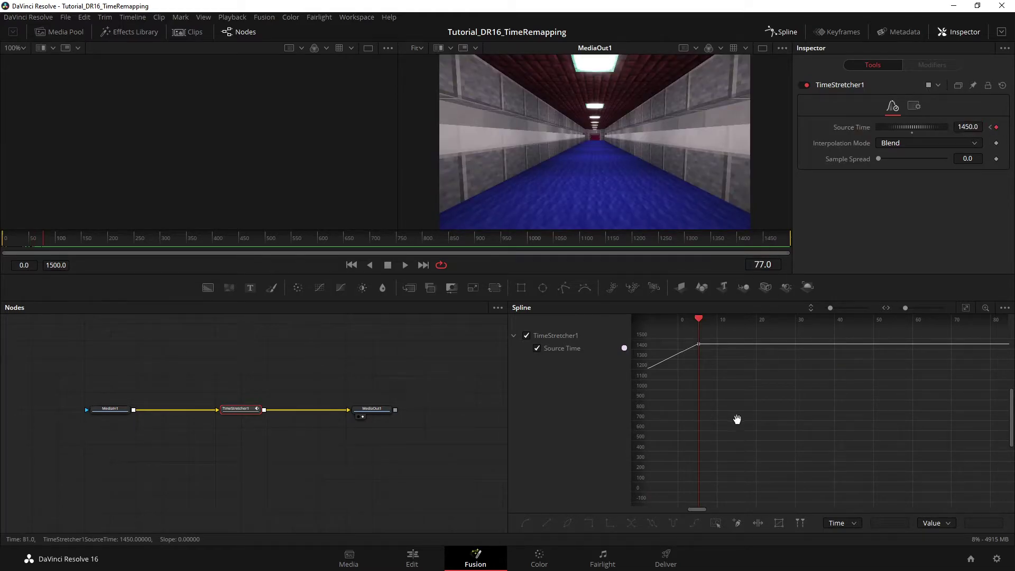
pyautogui.scroll(-3, 737, 419)
pyautogui.click(966, 308)
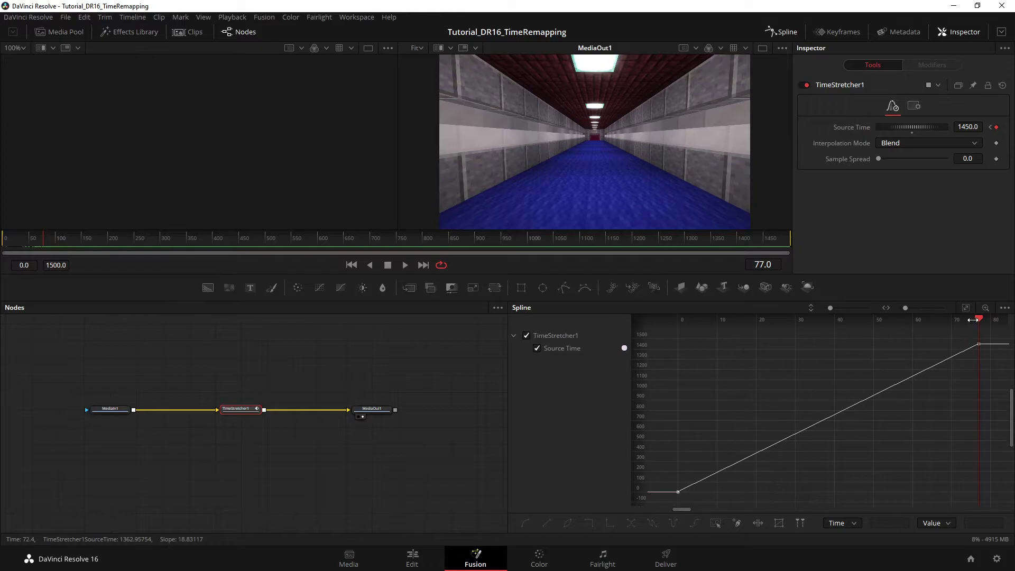
pyautogui.click(762, 264)
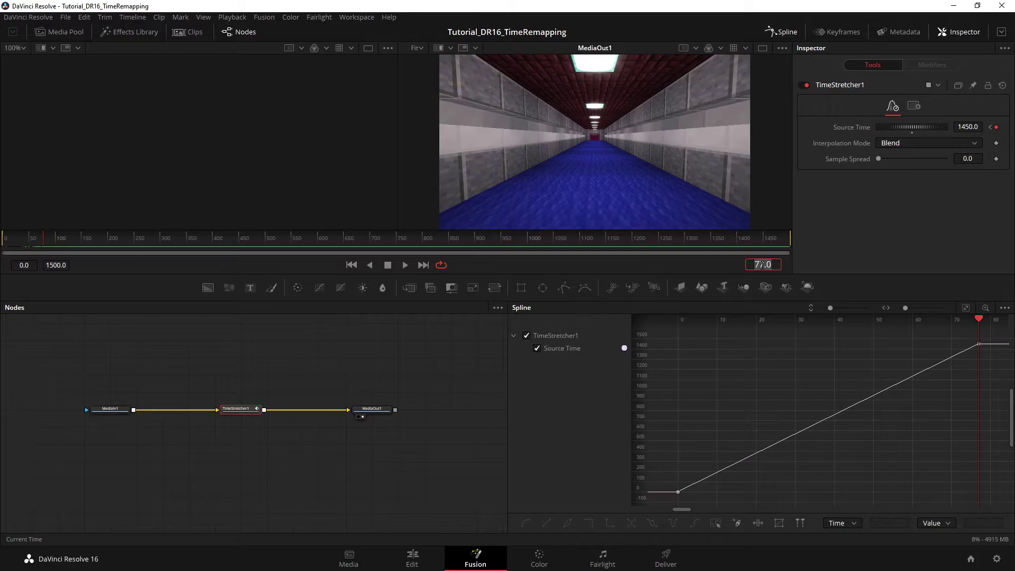
# - Add Source Time keyframes at frames 20 and 40
pyautogui.write('20')
pyautogui.press('Return')
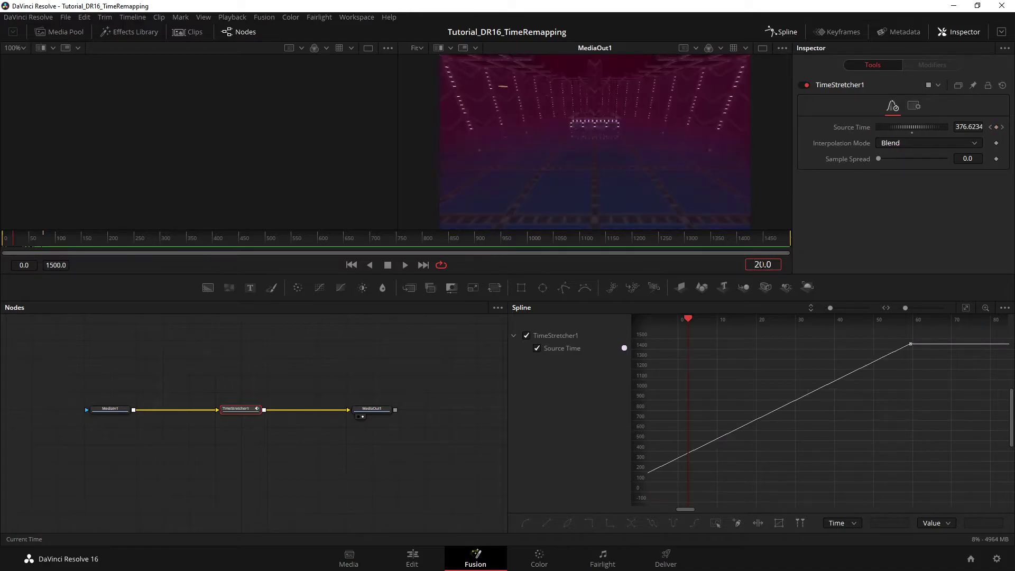
pyautogui.click(996, 127)
pyautogui.press('BackSpace')
pyautogui.press('BackSpace')
pyautogui.press('BackSpace')
pyautogui.press('BackSpace')
pyautogui.write('40')
pyautogui.press('Return')
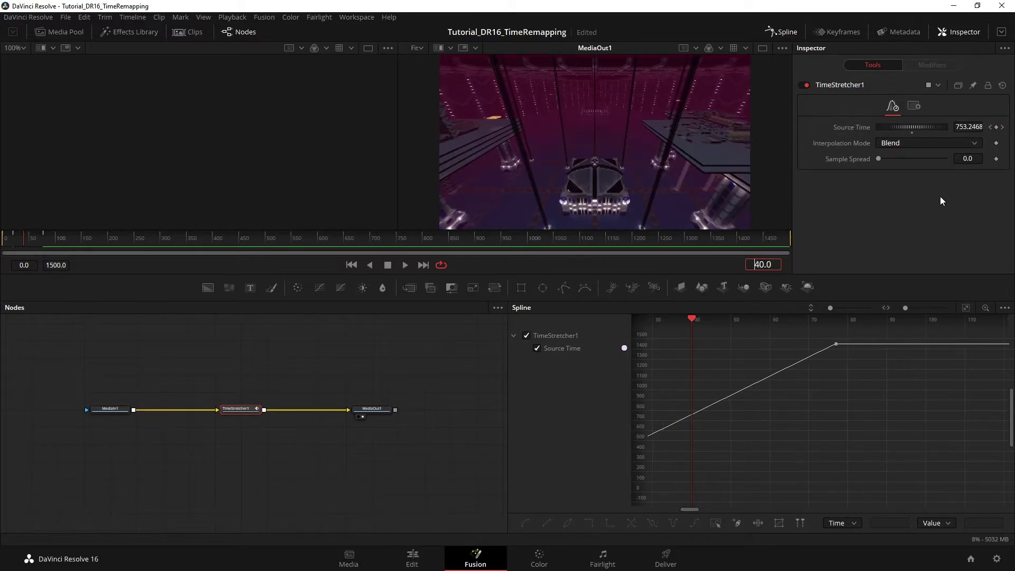
pyautogui.click(997, 127)
# - Add a Source Time keyframe at frame 60, fit the spline view and select all keys
pyautogui.click(771, 264)
pyautogui.press('BackSpace')
pyautogui.press('BackSpace')
pyautogui.press('BackSpace')
pyautogui.press('BackSpace')
pyautogui.write('60')
pyautogui.press('Return')
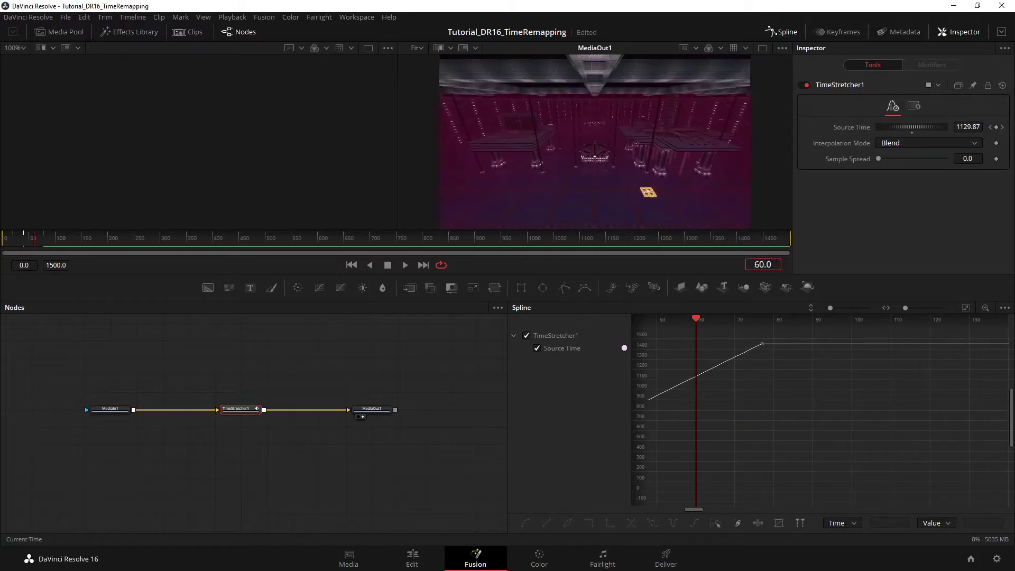
pyautogui.click(996, 127)
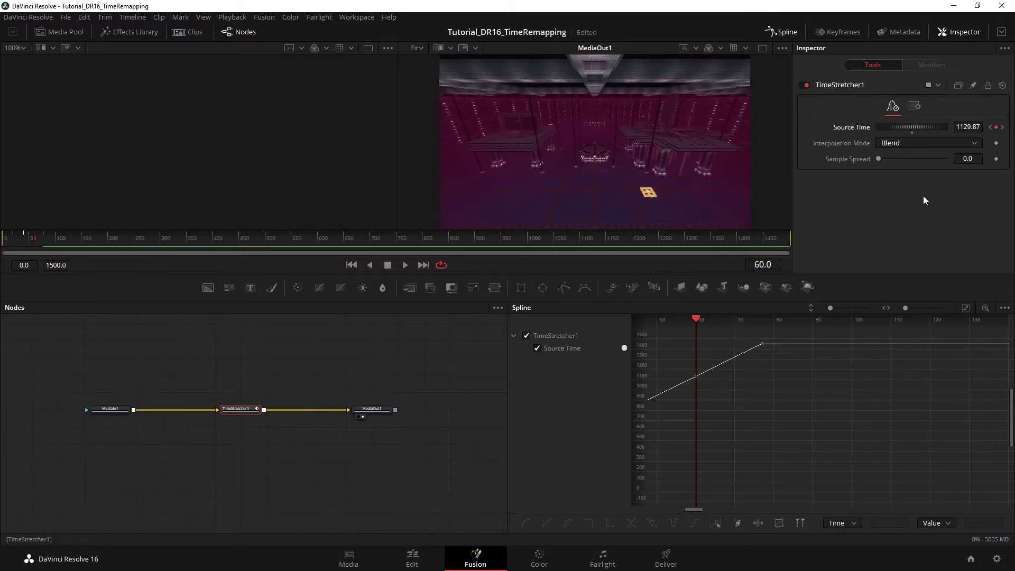
pyautogui.click(963, 311)
pyautogui.moveTo(986, 343); pyautogui.dragTo(670, 499)
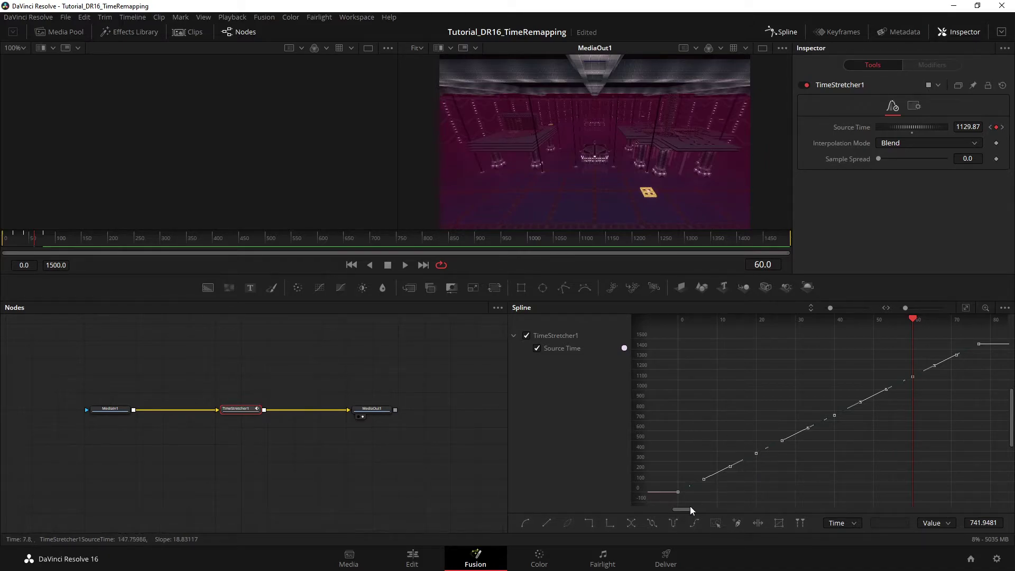
# - Smooth the Source Time keys, then reshape frames 40, 60 and the final key into sharp steps
pyautogui.click(520, 527)
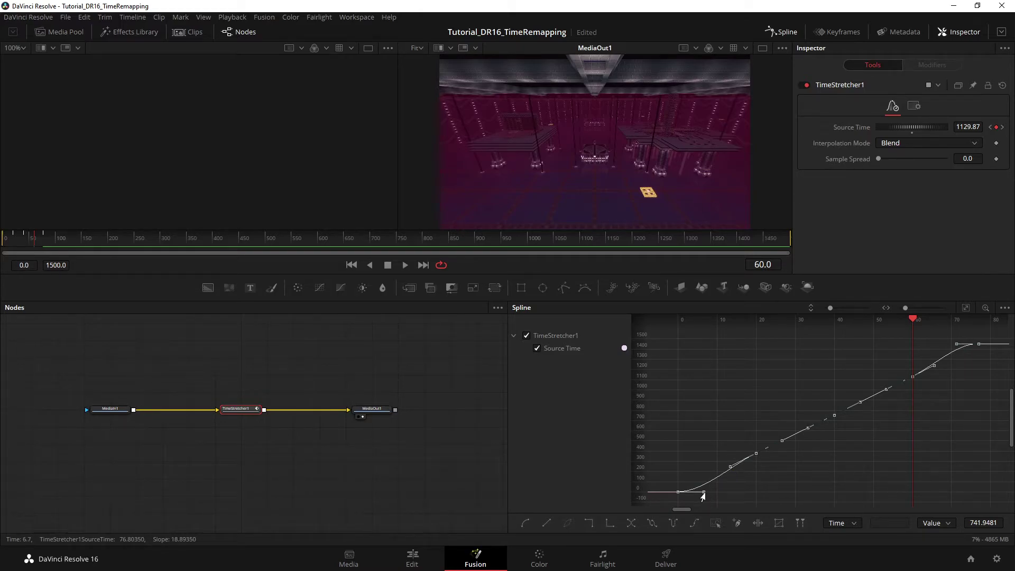
pyautogui.moveTo(703, 493); pyautogui.dragTo(679, 459)
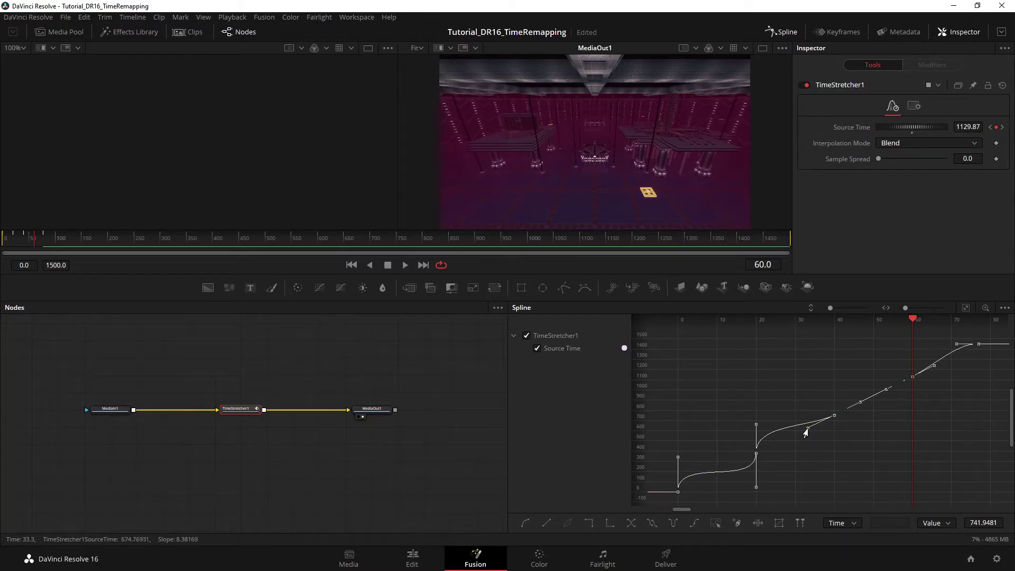
pyautogui.moveTo(807, 428); pyautogui.dragTo(835, 451)
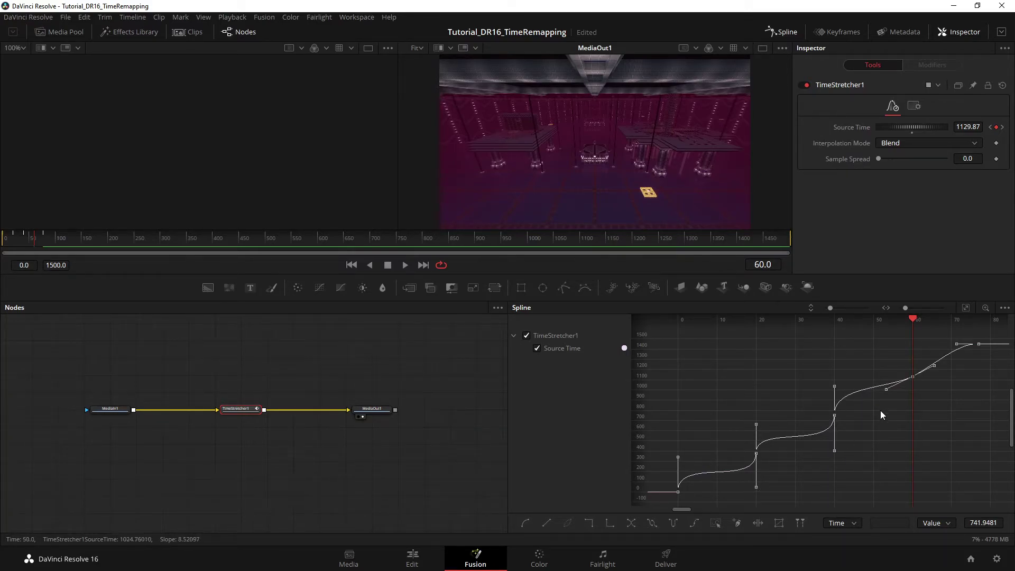
pyautogui.moveTo(882, 395); pyautogui.dragTo(913, 411)
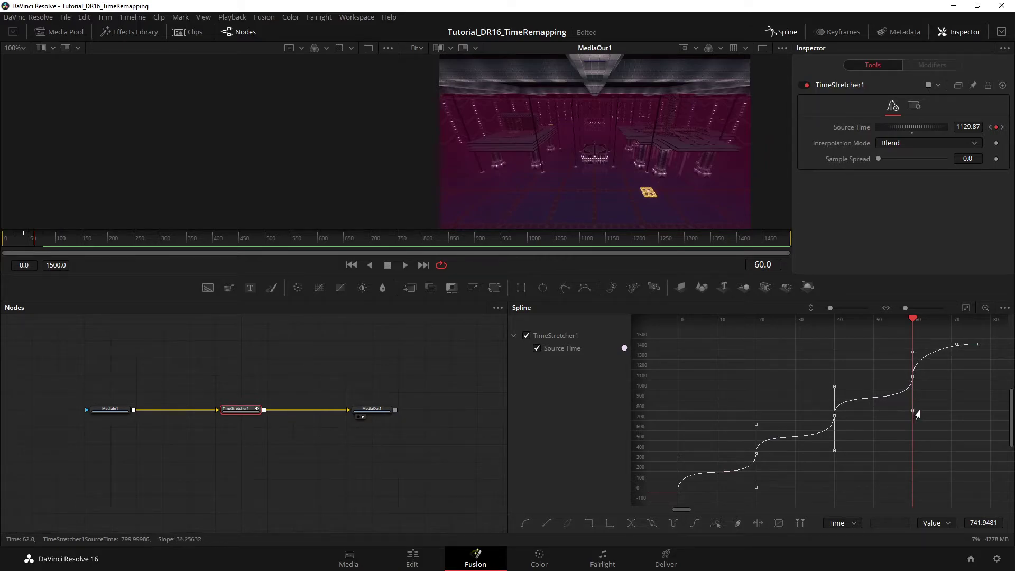
pyautogui.moveTo(954, 348); pyautogui.dragTo(979, 372)
# - Play the remapped clip from frame 0 and fit the whole Source Time curve in view
pyautogui.moveTo(913, 321); pyautogui.dragTo(678, 353)
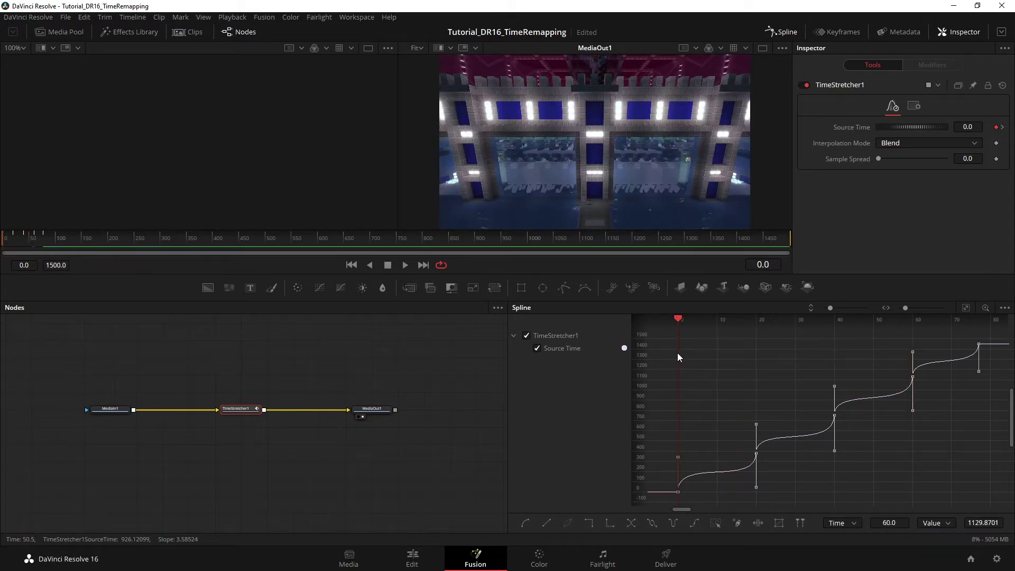
pyautogui.press('space')
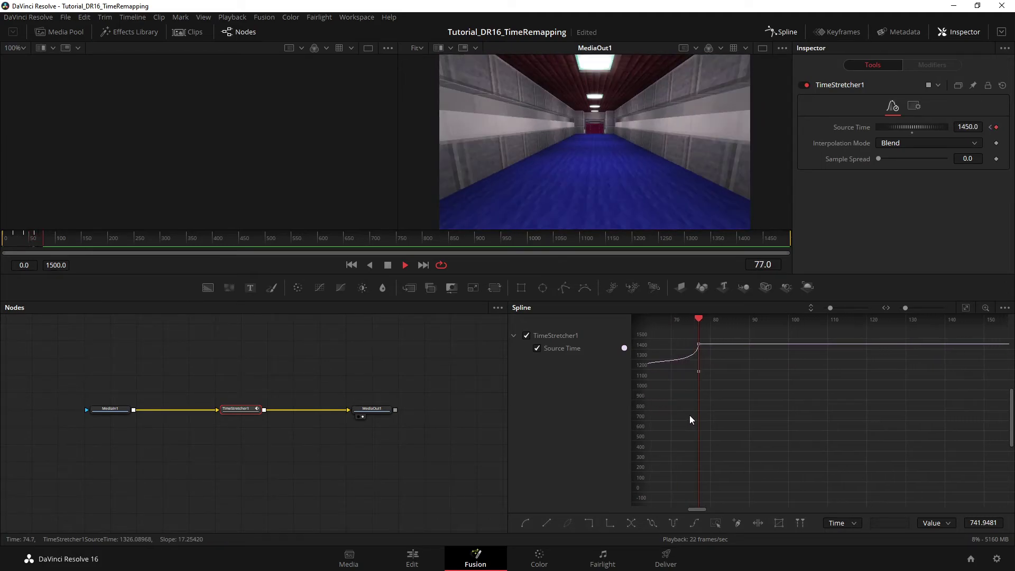
pyautogui.press('space')
pyautogui.hotkey('ctrl', 'f')
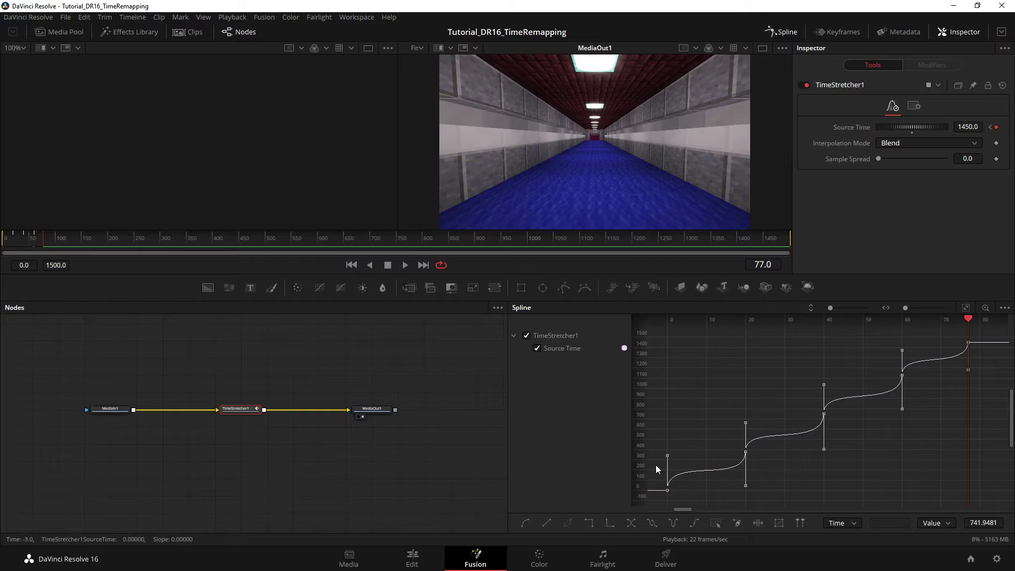
# - Fine-tune the tangent handles on the keyframes at frames 0, 20, 40 and 60
pyautogui.moveTo(667, 458); pyautogui.dragTo(667, 455)
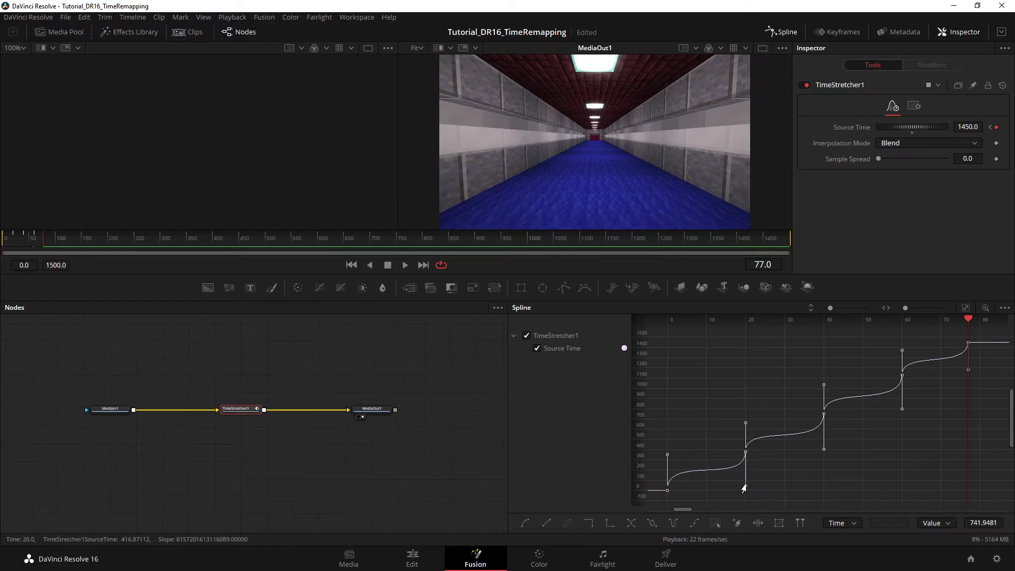
pyautogui.moveTo(744, 491); pyautogui.dragTo(739, 487)
pyautogui.moveTo(746, 423); pyautogui.dragTo(746, 418)
pyautogui.moveTo(824, 386); pyautogui.dragTo(824, 377)
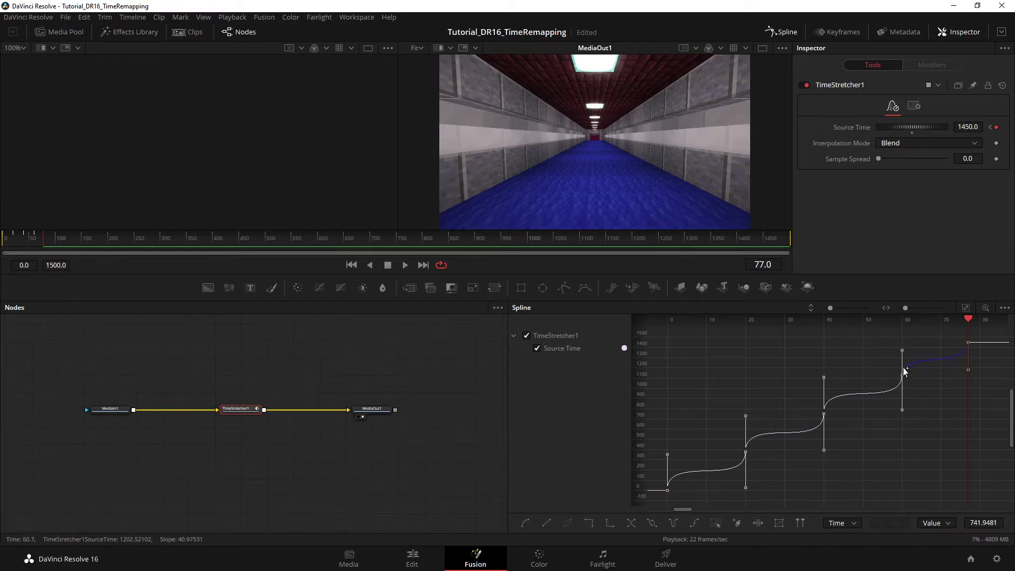
pyautogui.moveTo(901, 352); pyautogui.dragTo(900, 350)
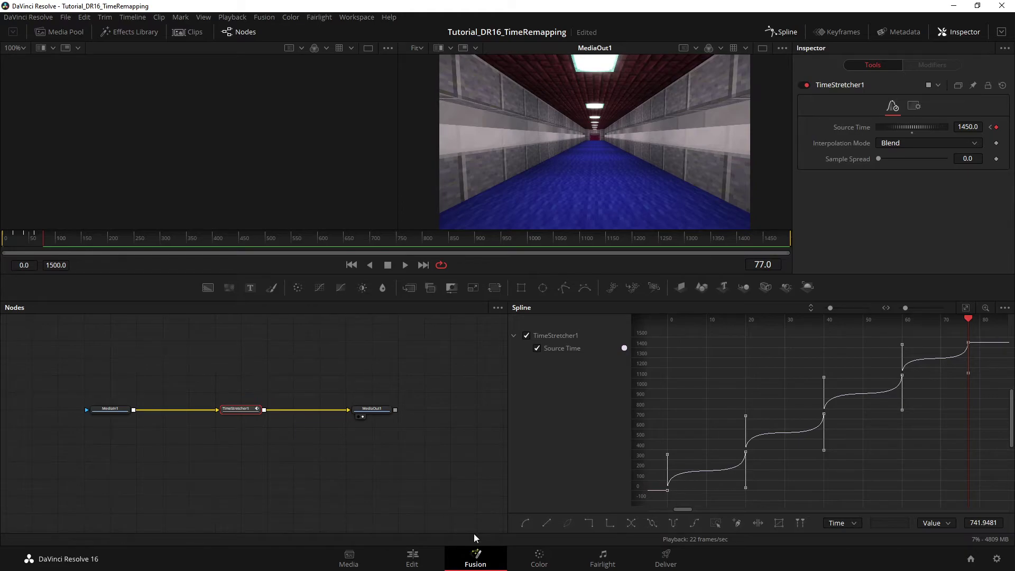
# - On the Edit page, generate optimized media for the video clip and set Render Cache to Smart
pyautogui.click(413, 560)
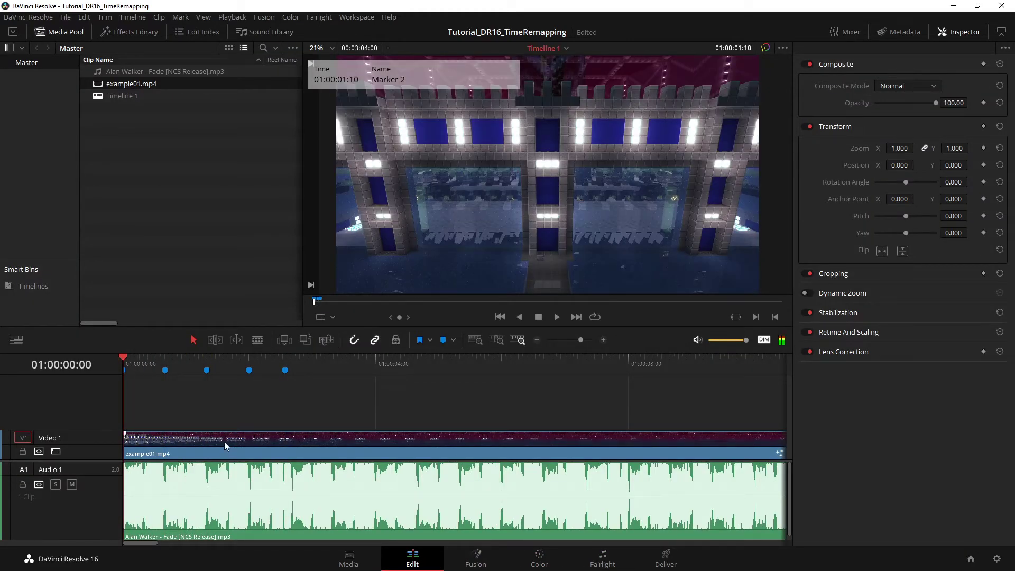
pyautogui.rightClick(224, 443)
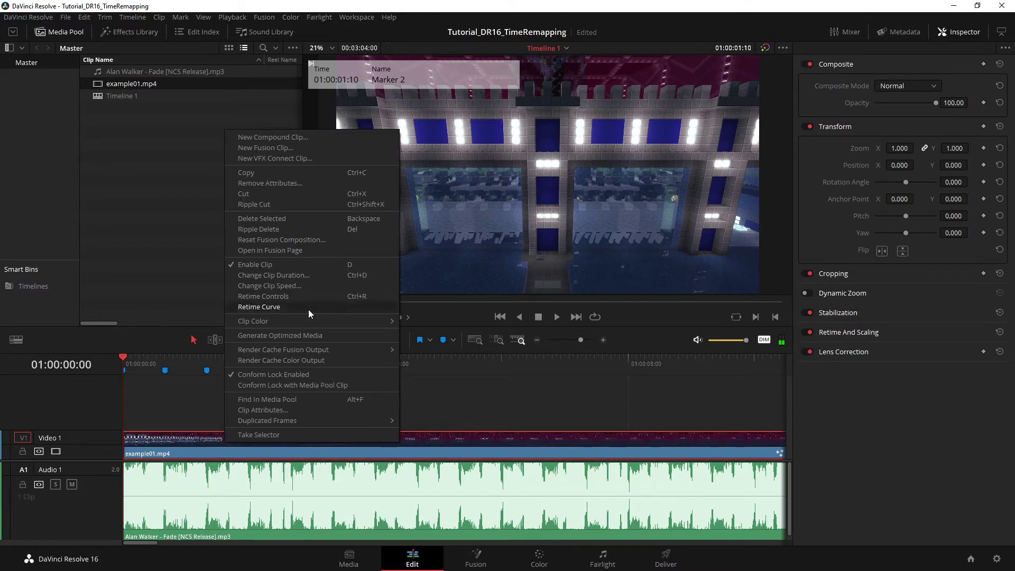
pyautogui.click(291, 335)
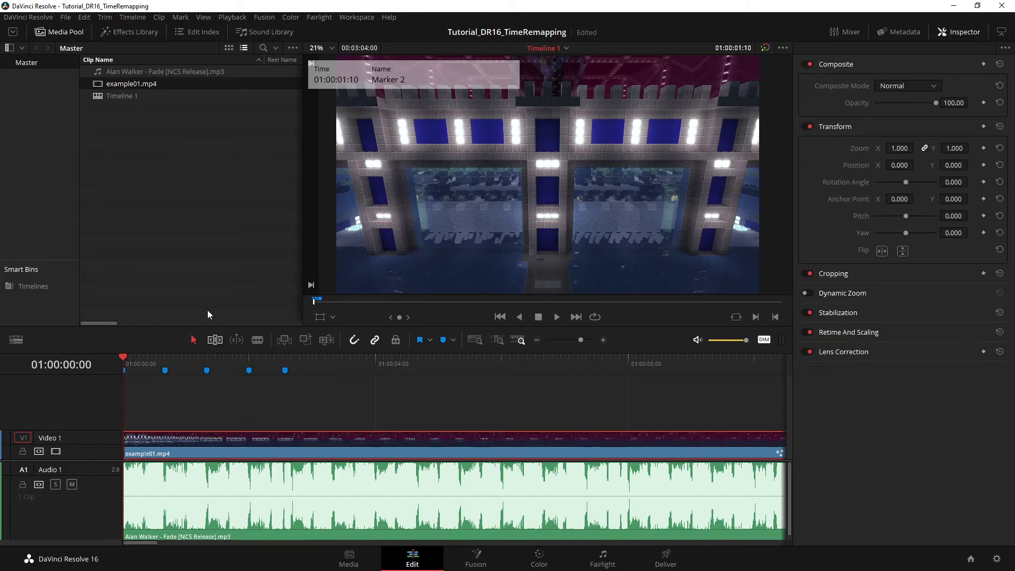
pyautogui.click(229, 19)
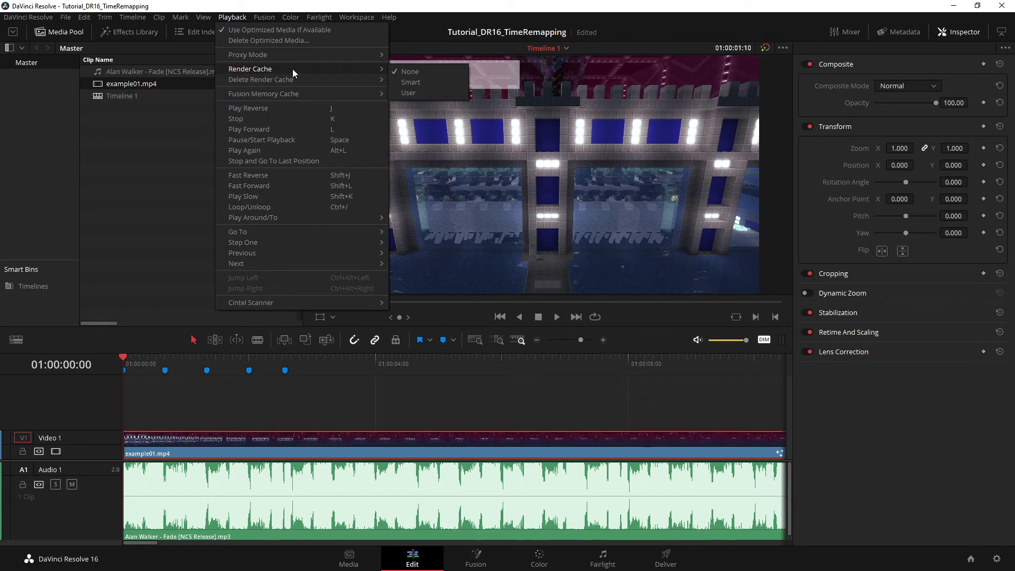
pyautogui.click(412, 84)
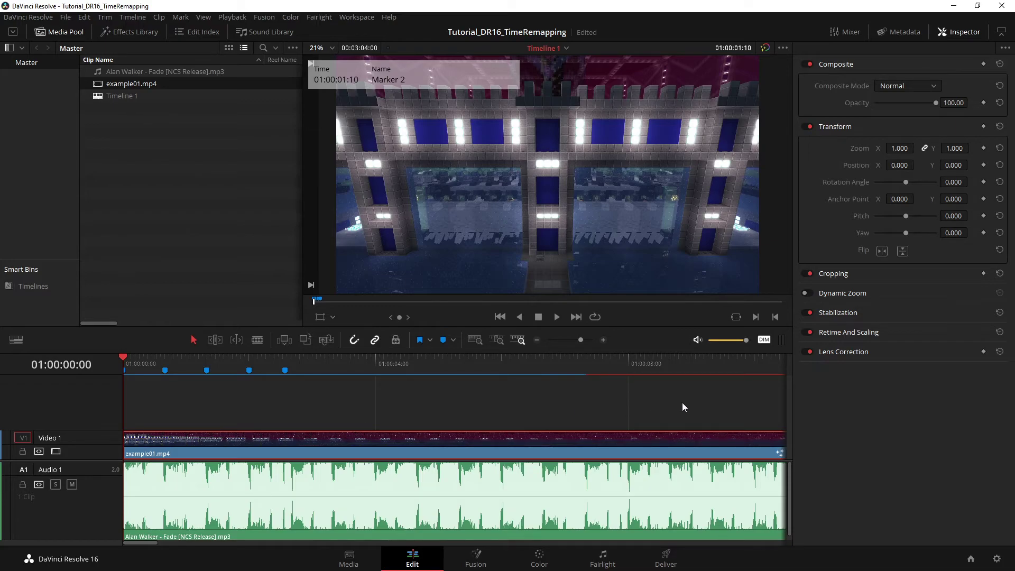
# - Play the timeline from the start twice to check the remapped clip against the music
pyautogui.click(125, 370)
pyautogui.press('space')
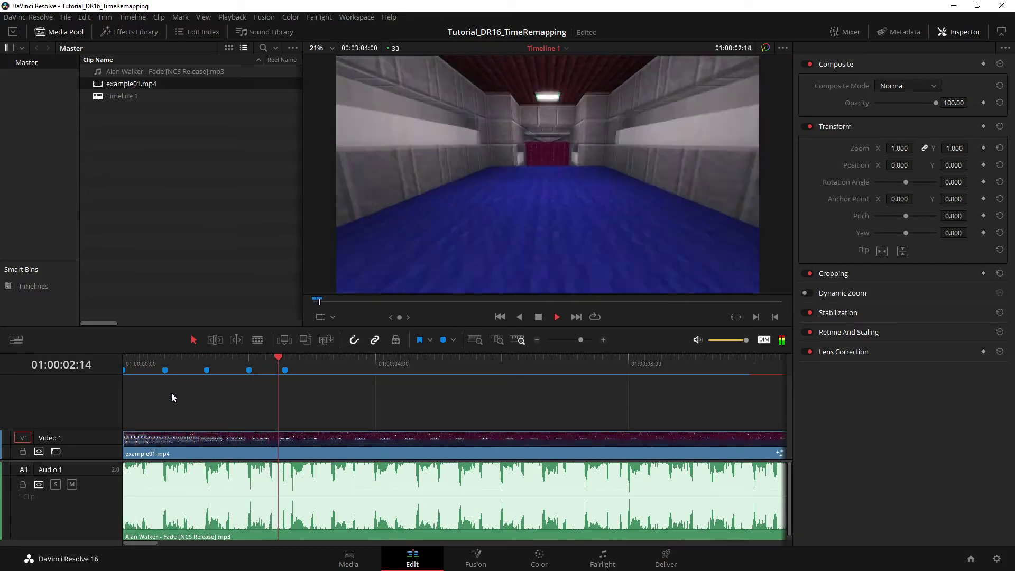
pyautogui.press('space')
pyautogui.click(125, 370)
pyautogui.press('space')
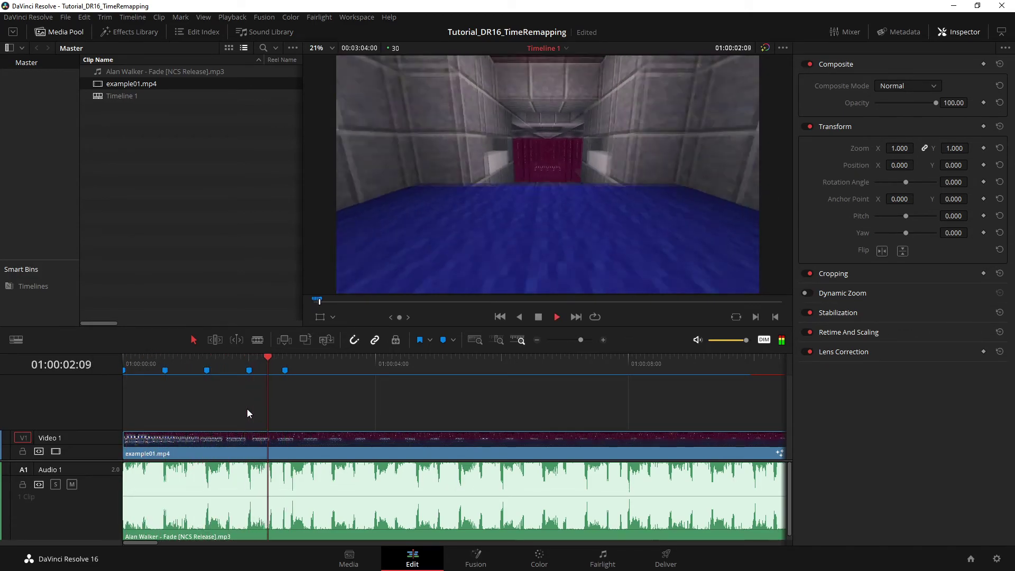
pyautogui.press('space')
# - Park the playhead on Marker 4 and zoom the timeline out and back in
pyautogui.click(283, 367)
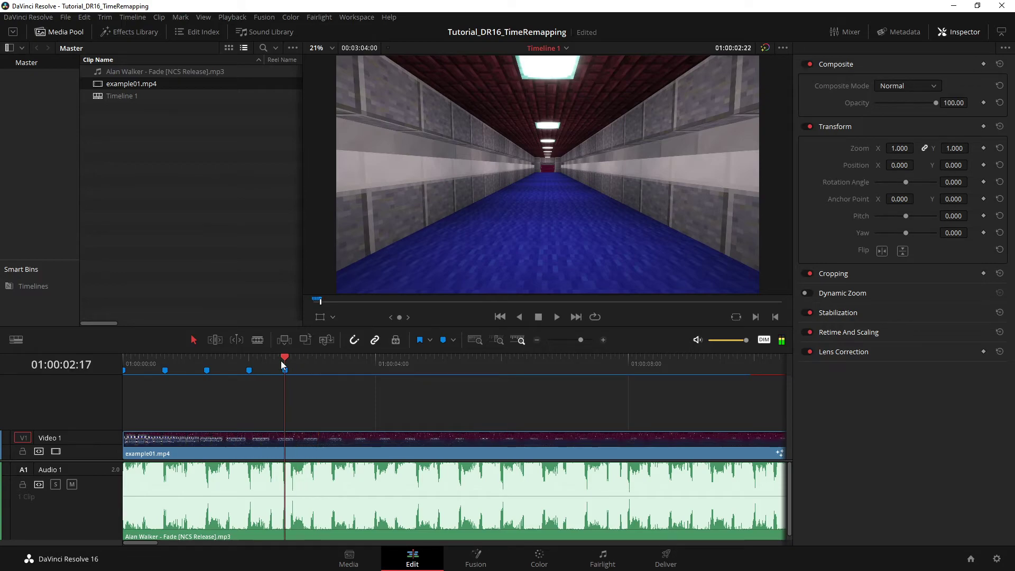
pyautogui.scroll(-3, 339, 411)
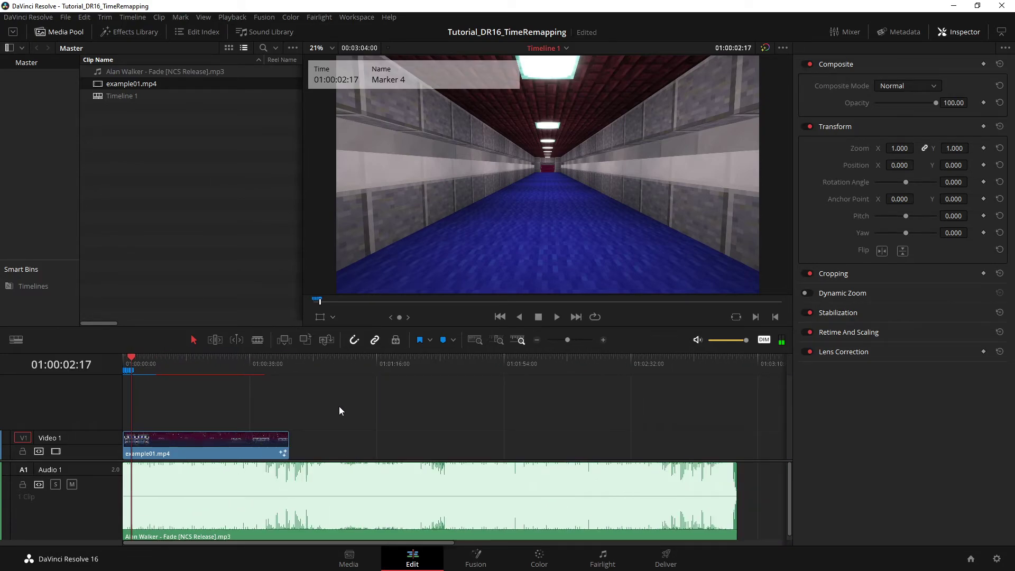
pyautogui.scroll(-2, 339, 410)
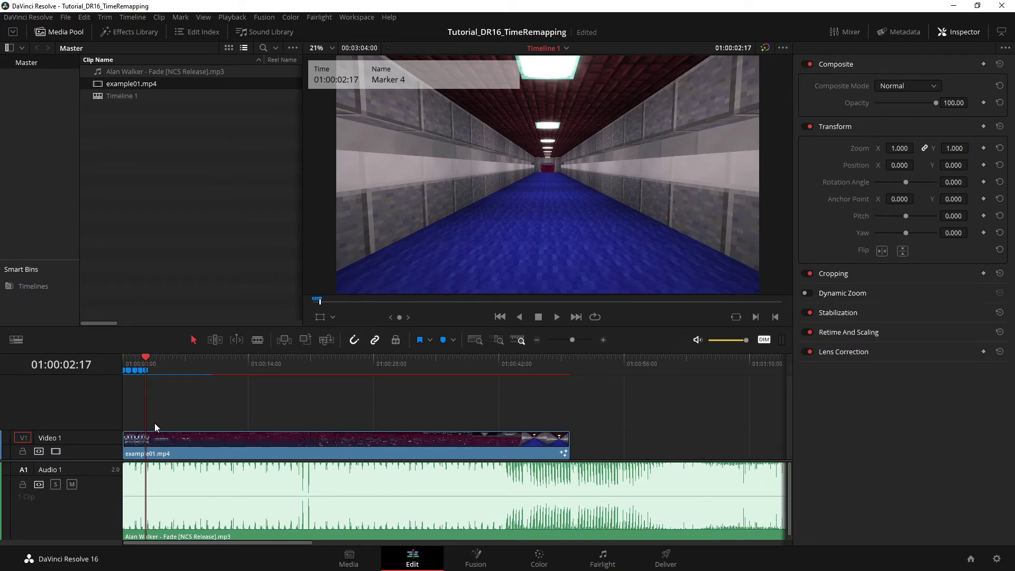
pyautogui.scroll(4, 152, 444)
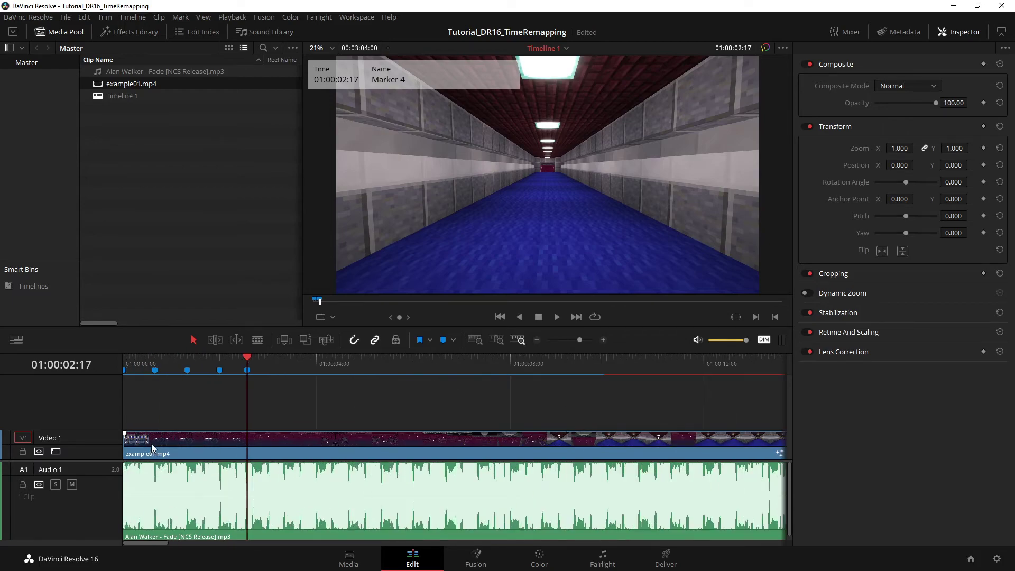
pyautogui.press('b')
pyautogui.click(297, 450)
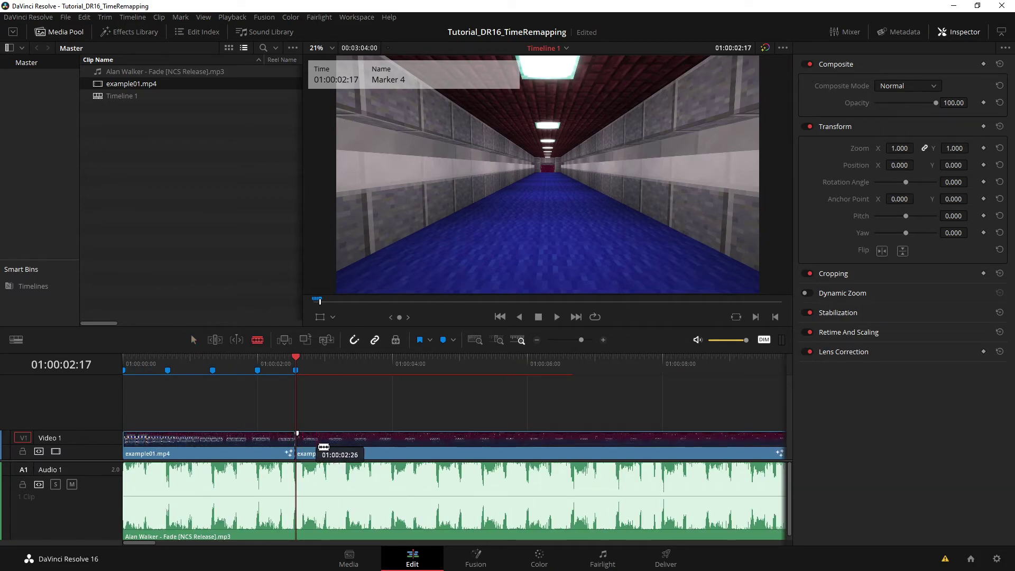
pyautogui.click(319, 450)
pyautogui.press('Delete')
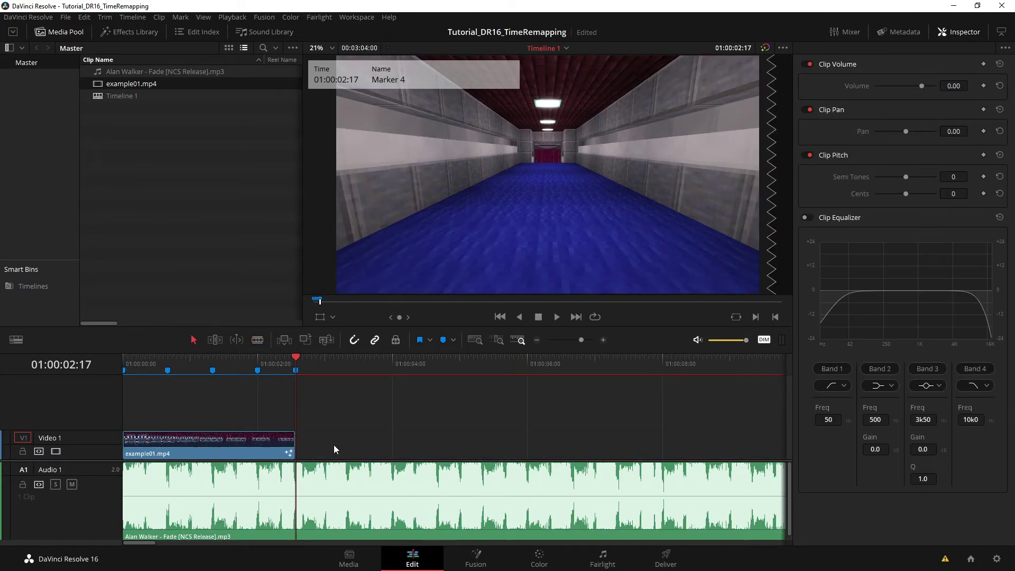
pyautogui.click(182, 360)
pyautogui.moveTo(171, 362); pyautogui.dragTo(116, 362)
pyautogui.press('space')
pyautogui.click(283, 403)
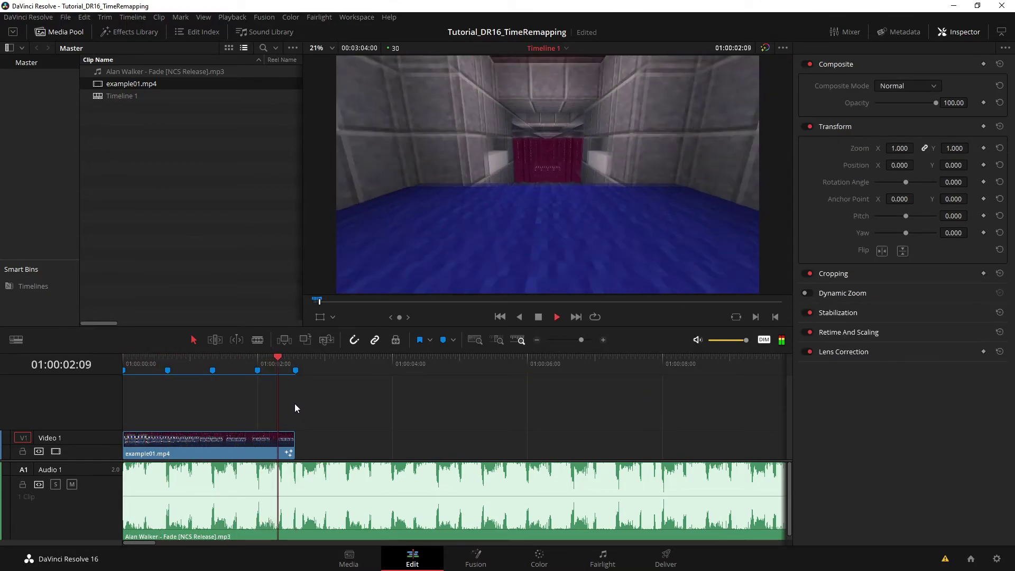
pyautogui.press('space')
pyautogui.moveTo(300, 360)
pyautogui.mouseDown()
pyautogui.moveTo(268, 360)
pyautogui.moveTo(296, 358)
pyautogui.mouseUp()
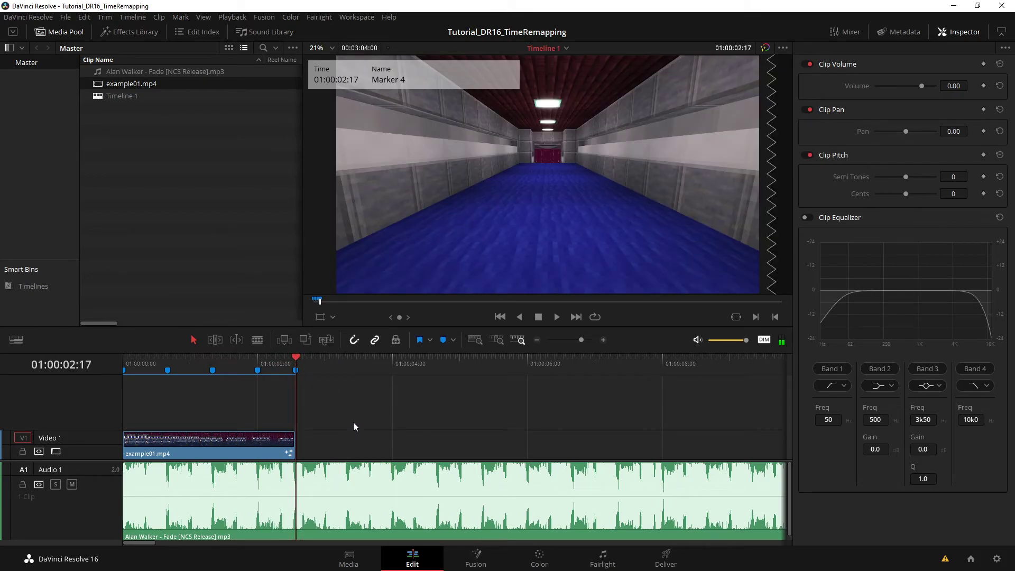
pyautogui.scroll(-5, 353, 422)
pyautogui.scroll(6, 354, 421)
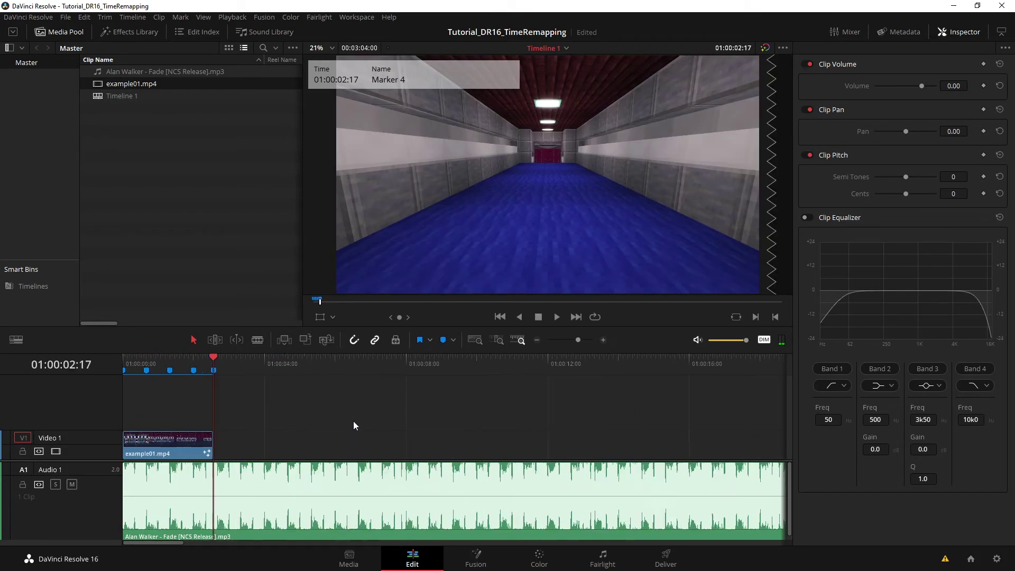
pyautogui.click(304, 358)
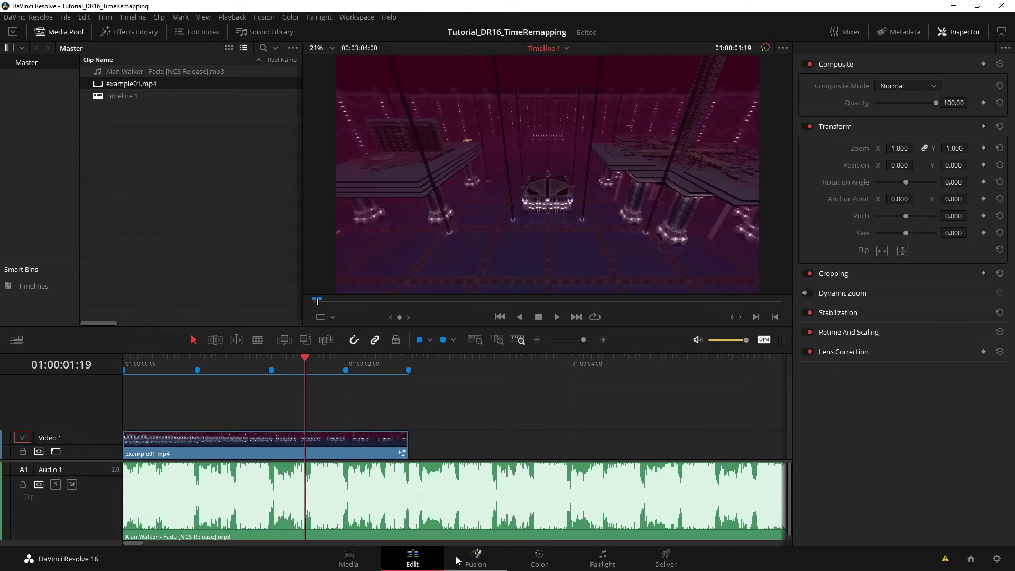
# - On the Fusion page, angle the tangents of all five Source Time keyframes into diagonals
pyautogui.click(473, 556)
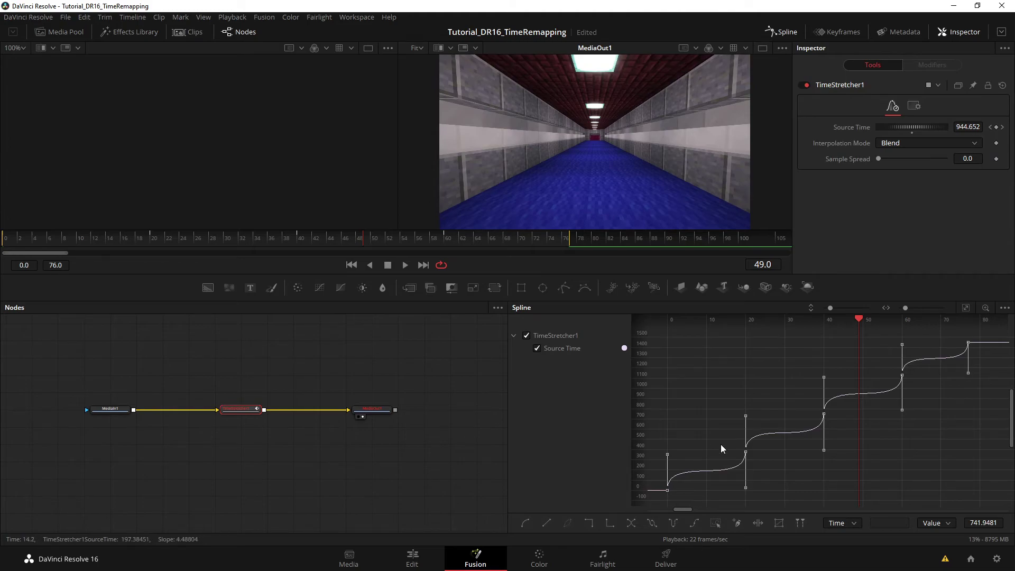
pyautogui.moveTo(667, 455); pyautogui.dragTo(676, 454)
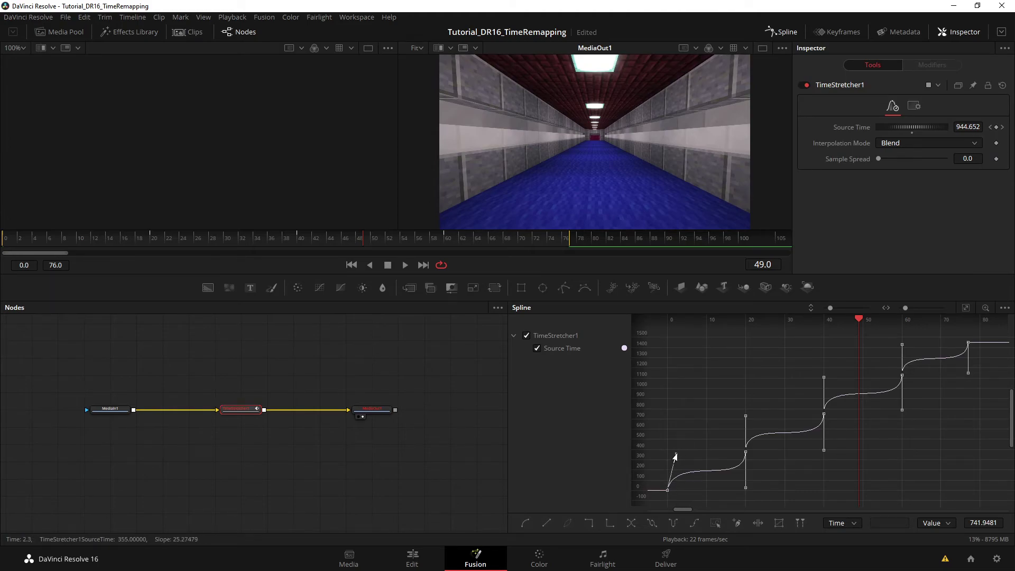
pyautogui.moveTo(745, 487); pyautogui.dragTo(737, 486)
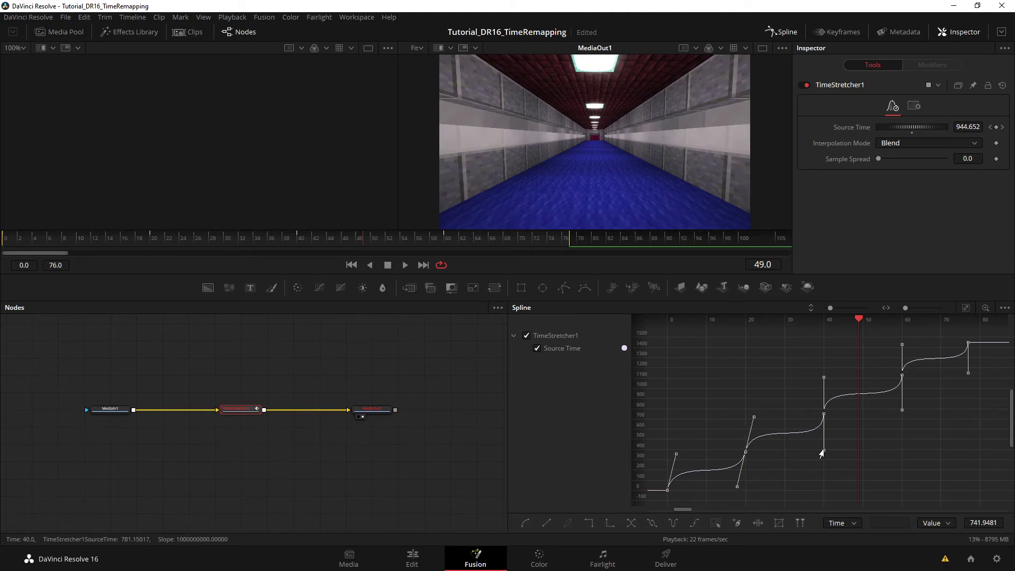
pyautogui.moveTo(824, 449); pyautogui.dragTo(817, 451)
pyautogui.moveTo(902, 409); pyautogui.dragTo(893, 415)
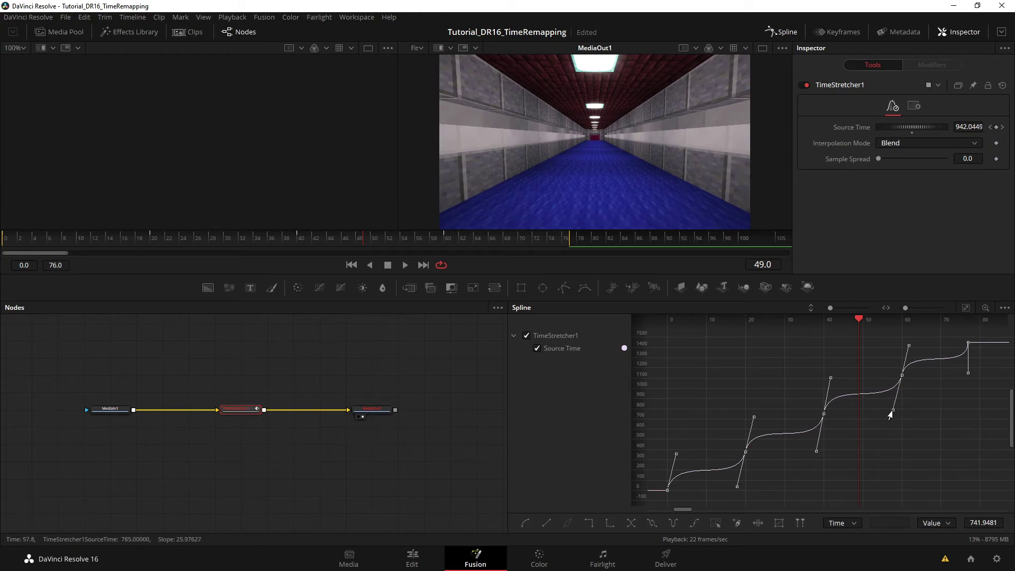
pyautogui.moveTo(968, 372); pyautogui.dragTo(958, 377)
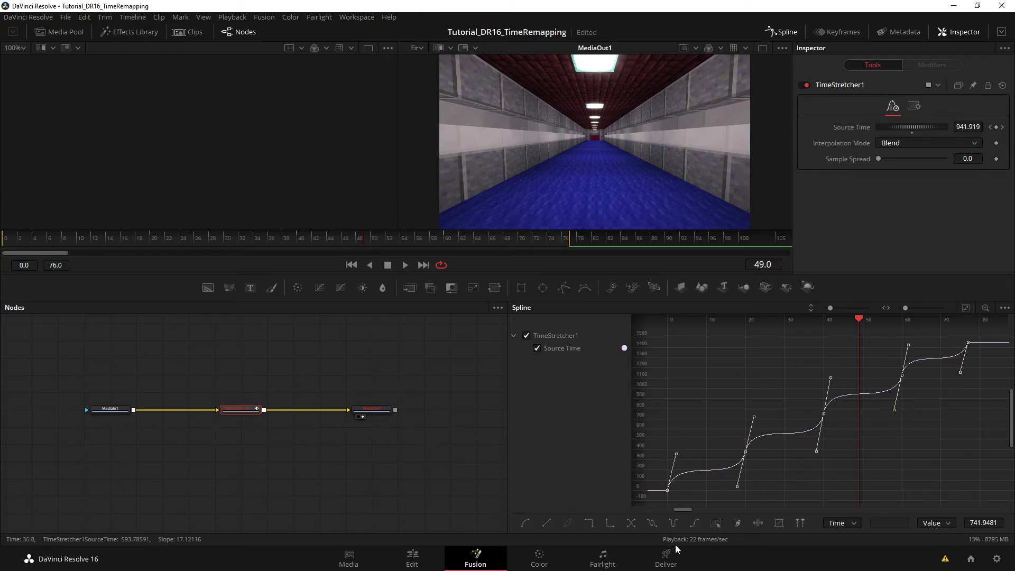
pyautogui.click(412, 558)
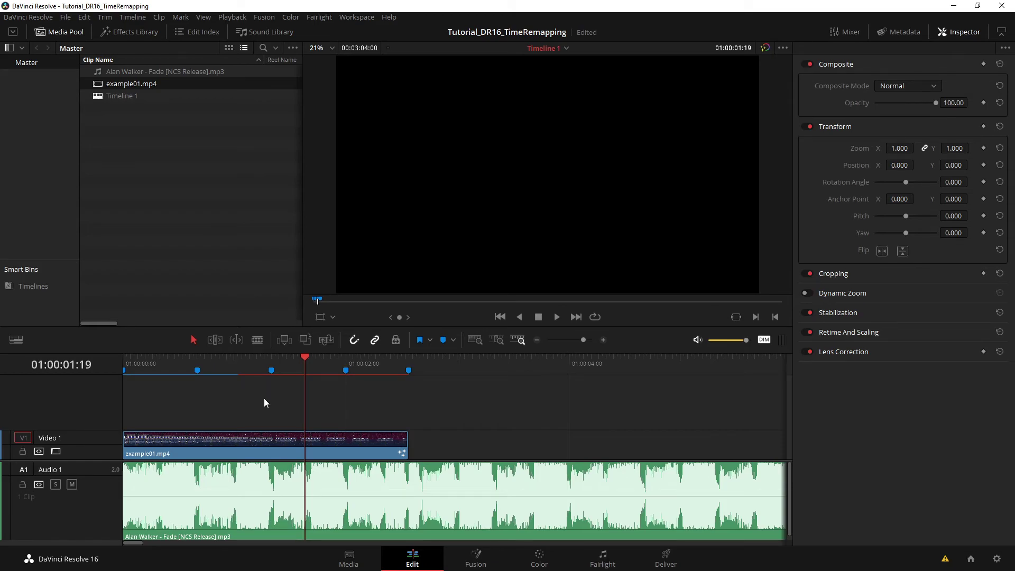
# - Preview the new timing, then extend example01.mp4 on V1 to the end of the timeline
pyautogui.click(132, 359)
pyautogui.press('space')
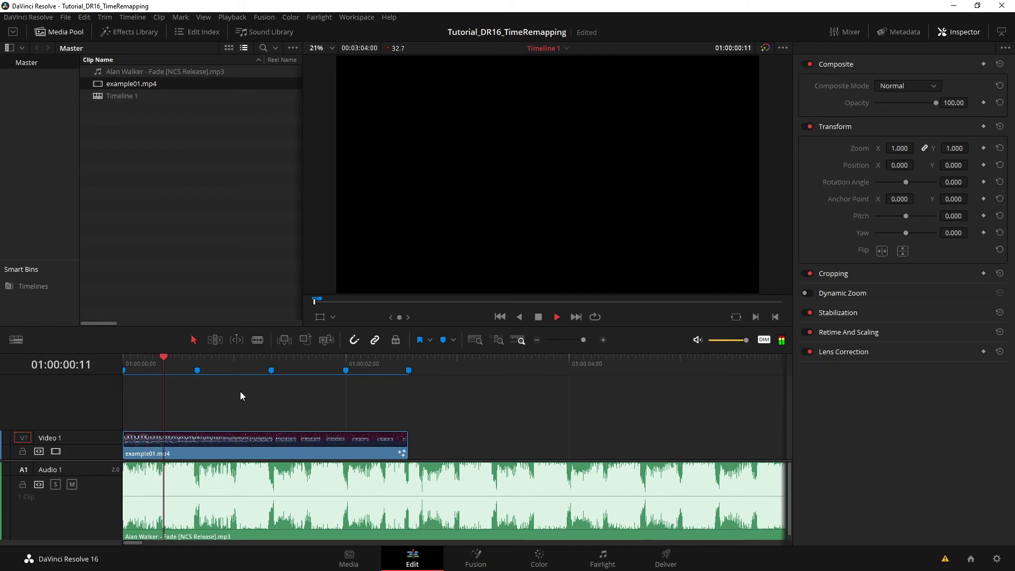
pyautogui.press('space')
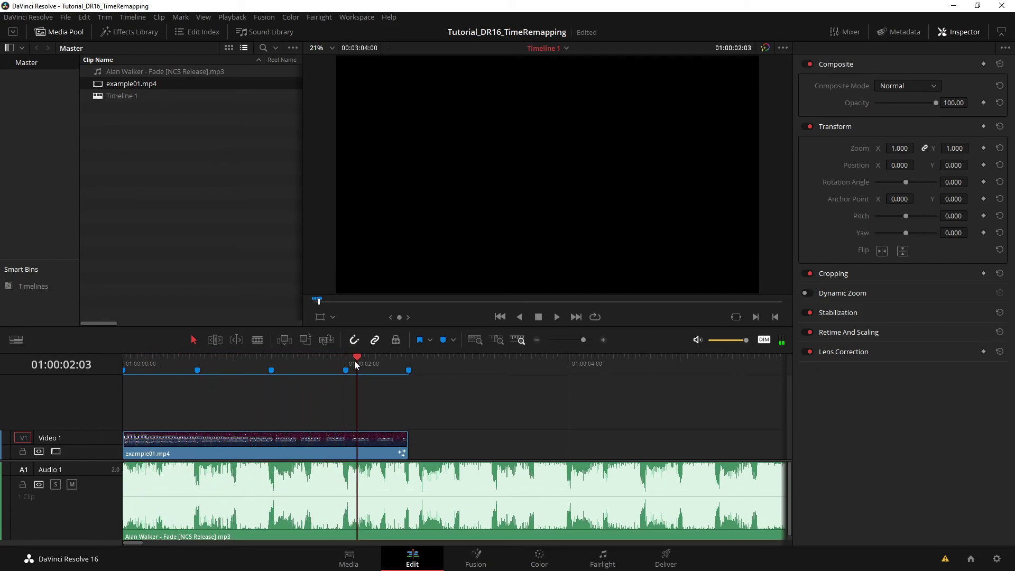
pyautogui.moveTo(355, 362)
pyautogui.mouseDown()
pyautogui.moveTo(204, 363)
pyautogui.moveTo(408, 366)
pyautogui.moveTo(661, 395)
pyautogui.moveTo(427, 372)
pyautogui.moveTo(445, 380)
pyautogui.moveTo(126, 365)
pyautogui.moveTo(135, 366)
pyautogui.mouseUp()
pyautogui.press('space')
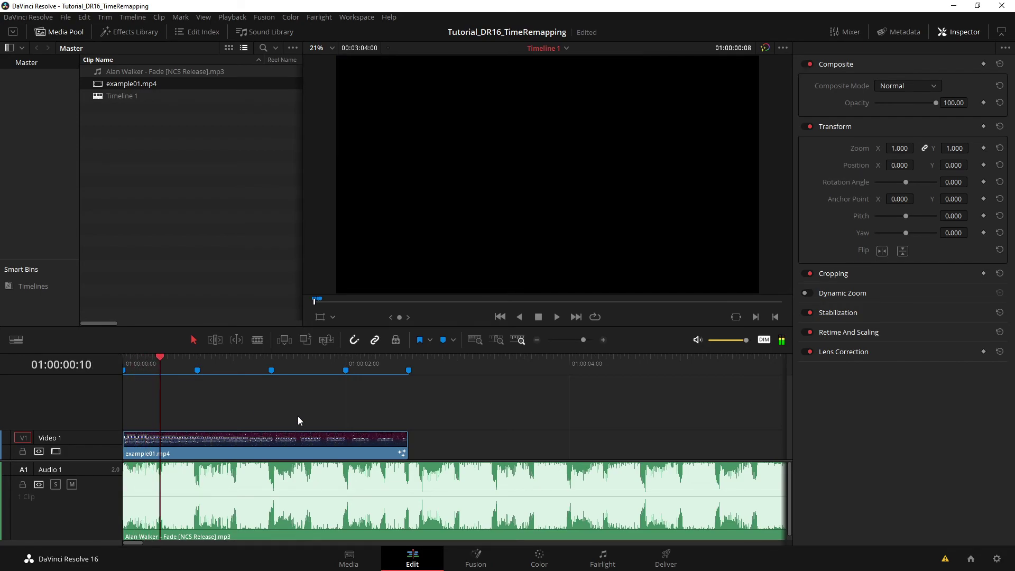
pyautogui.hotkey('ctrl', 'z')
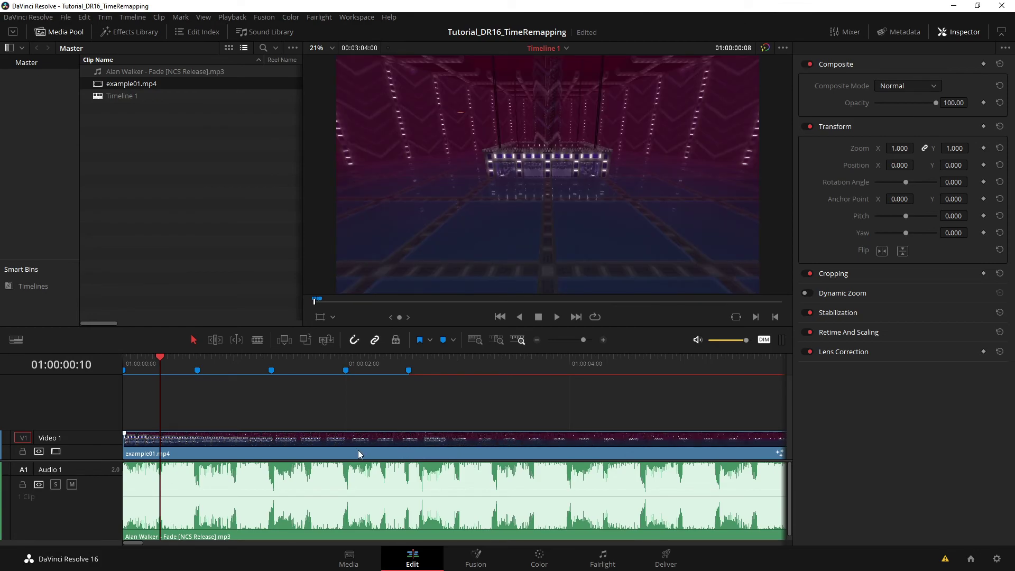
# - Convert example01.mp4 on Video 1 into a compound clip named 'example01-cc'
pyautogui.click(362, 445)
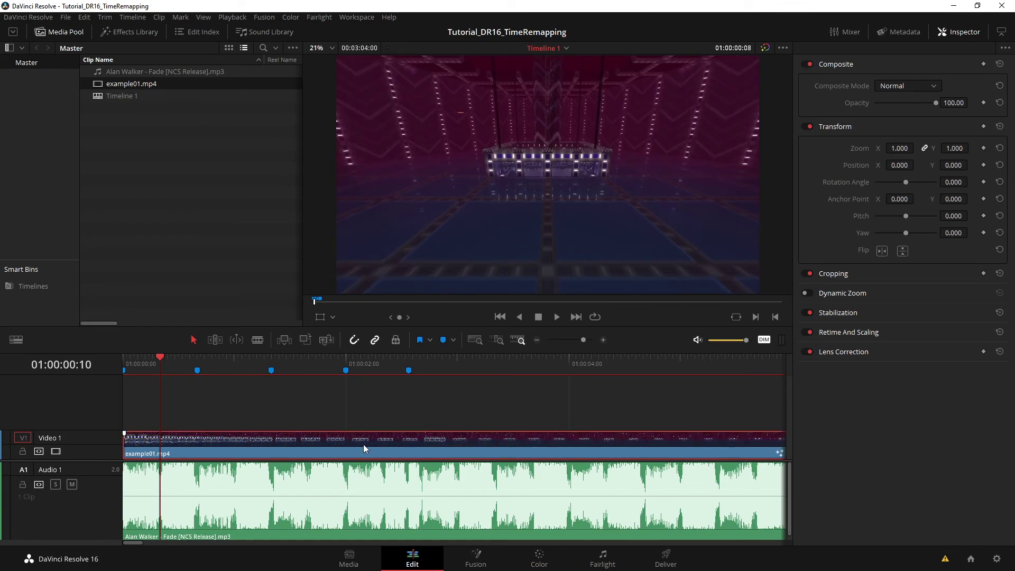
pyautogui.rightClick(427, 439)
pyautogui.click(514, 135)
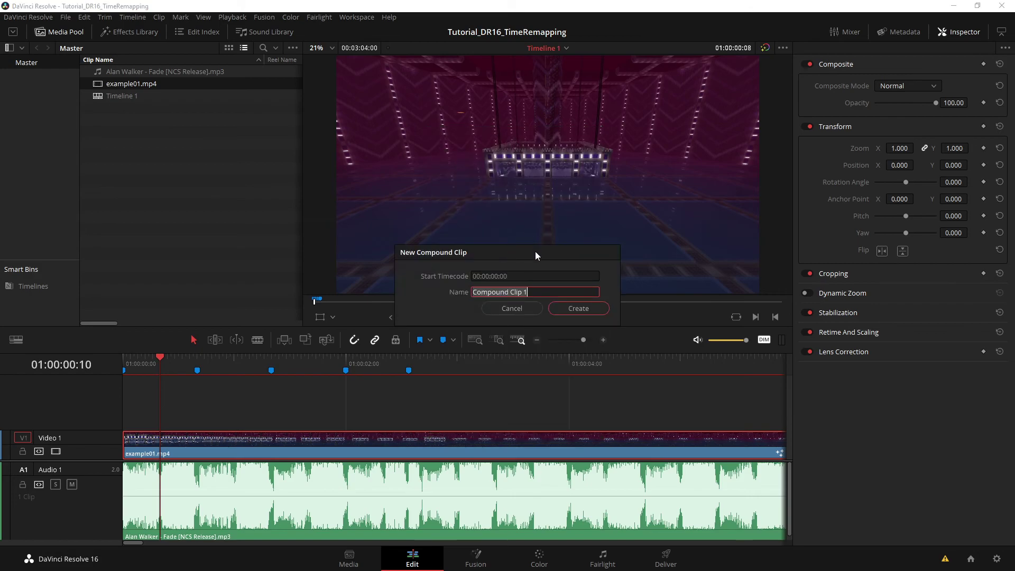
pyautogui.write('example01')
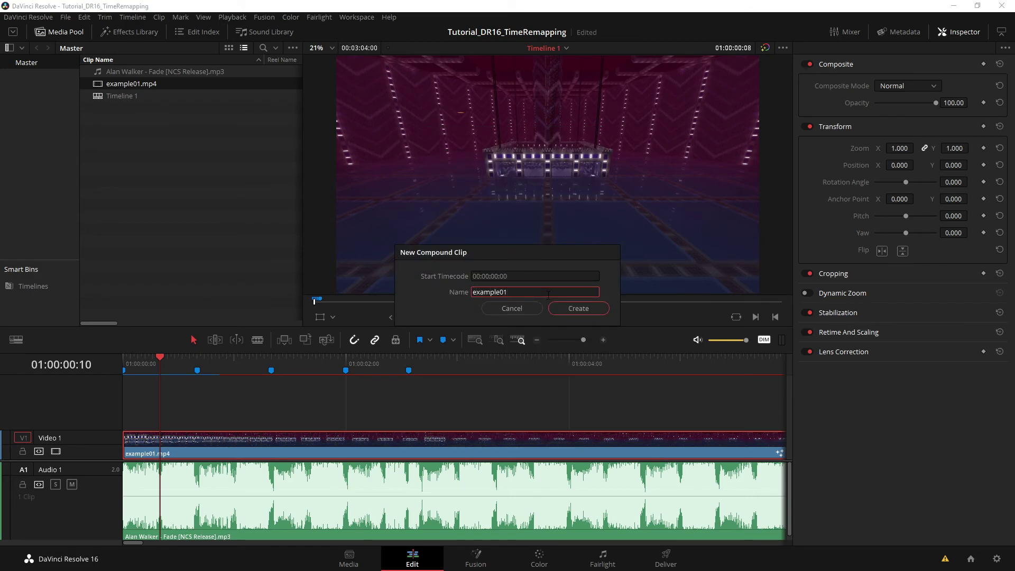
pyautogui.write('-cc')
pyautogui.click(578, 309)
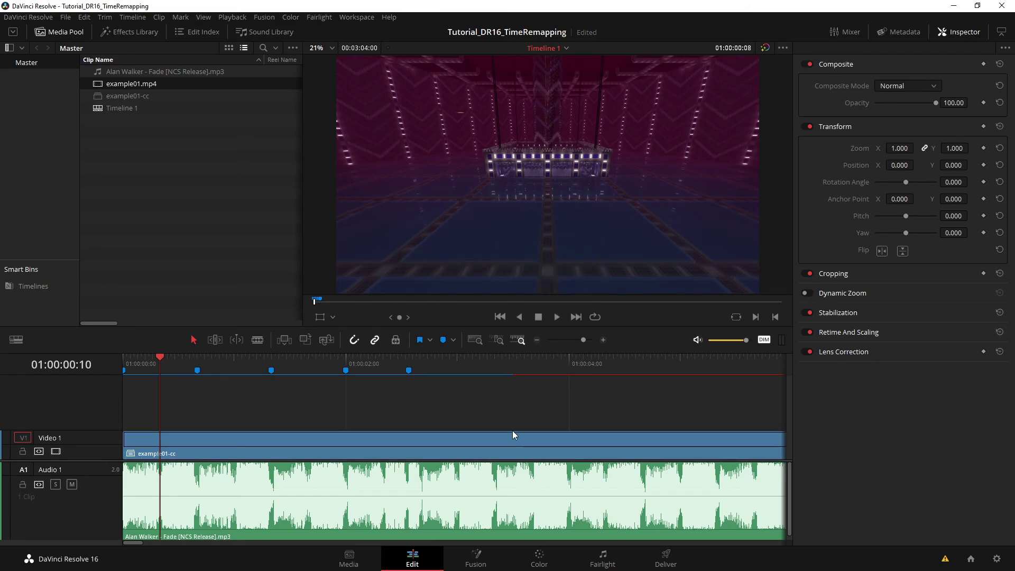
# - Blade example01-cc at Marker 4 (01:00:02:17) and delete the part after the cut
pyautogui.click(409, 370)
pyautogui.press('b')
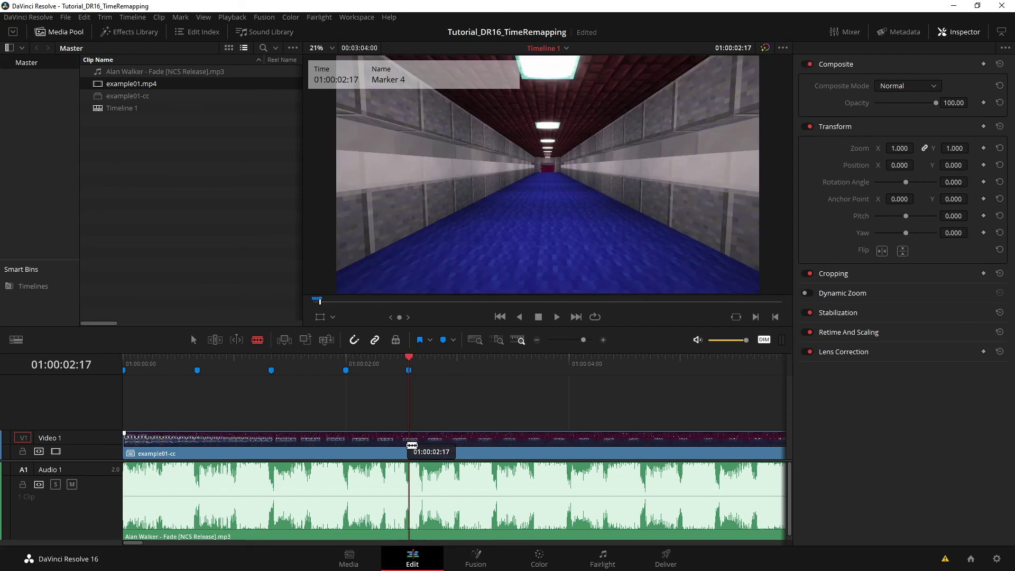
pyautogui.click(410, 441)
pyautogui.press('a')
pyautogui.click(447, 441)
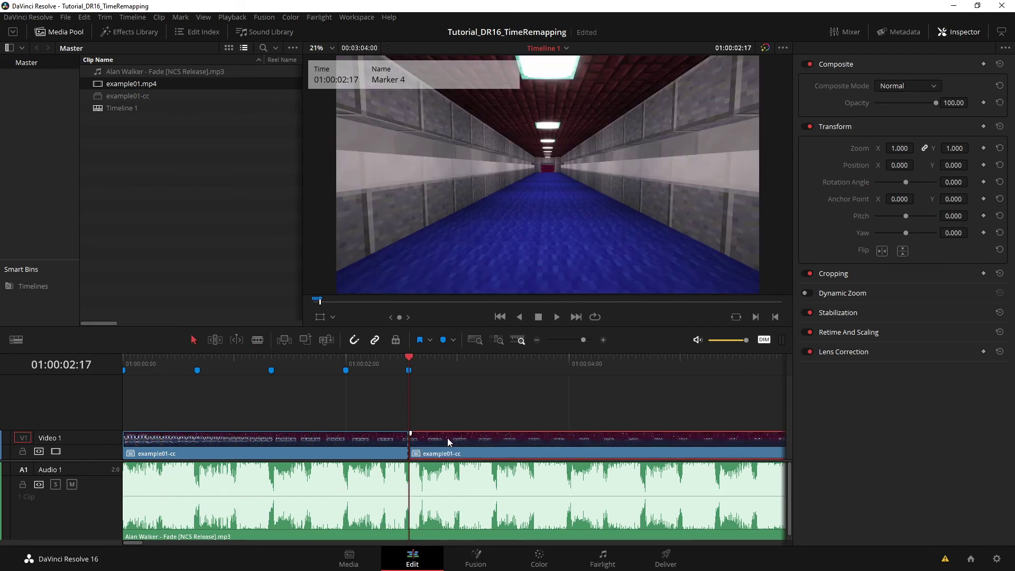
pyautogui.press('Delete')
pyautogui.moveTo(308, 363); pyautogui.dragTo(119, 360)
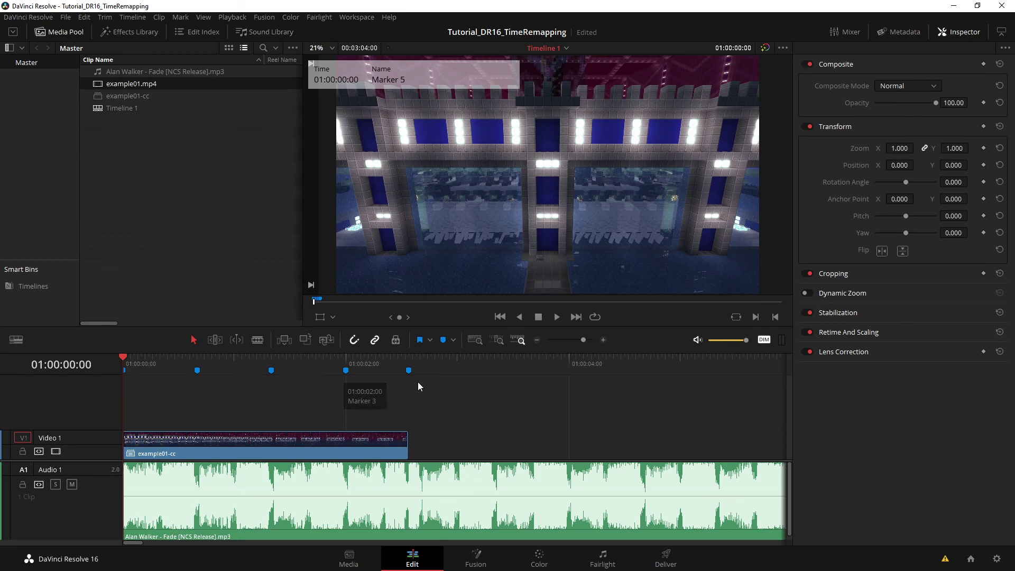
pyautogui.press('space')
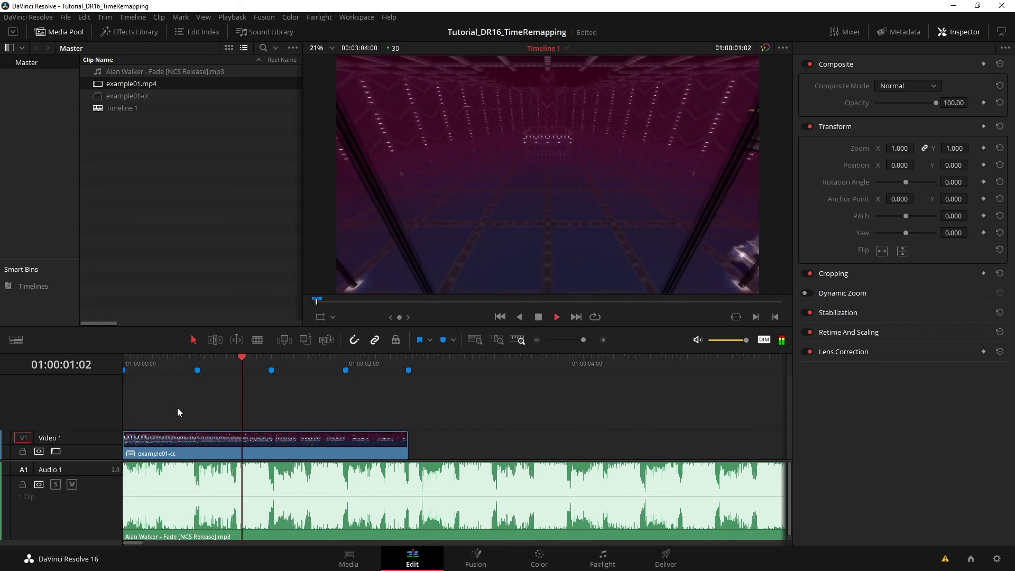
pyautogui.press('space')
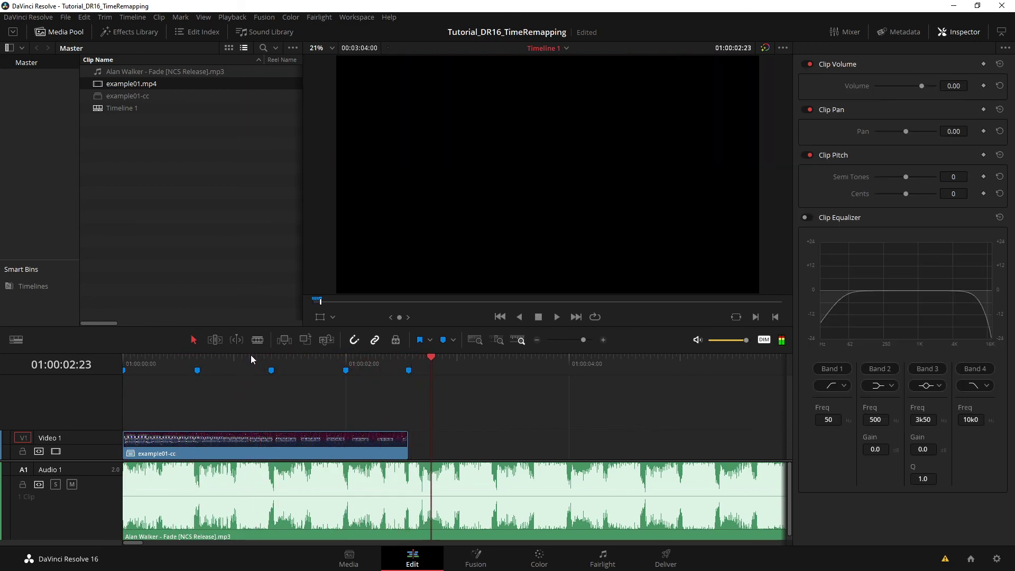
pyautogui.click(123, 360)
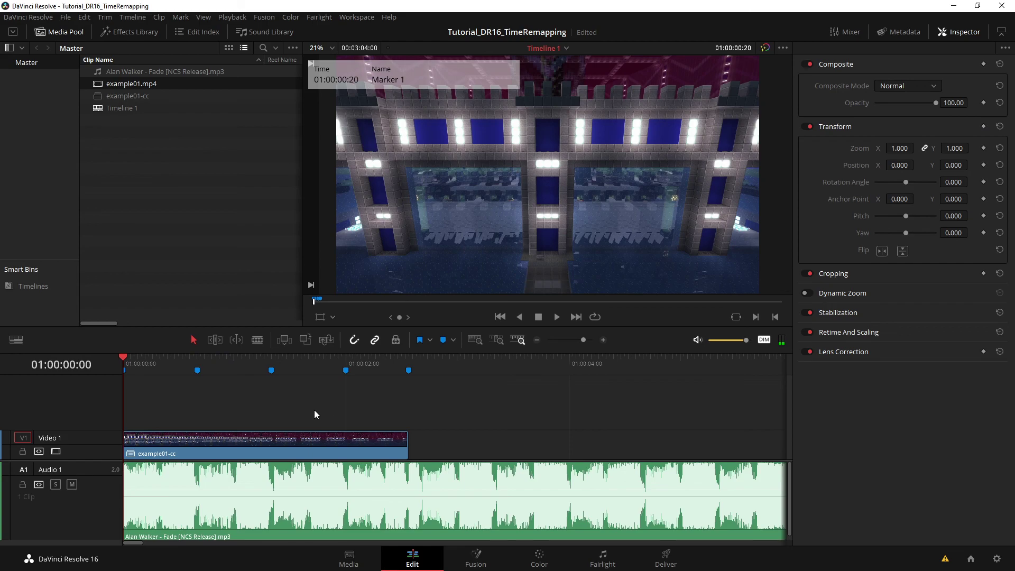
pyautogui.press('space')
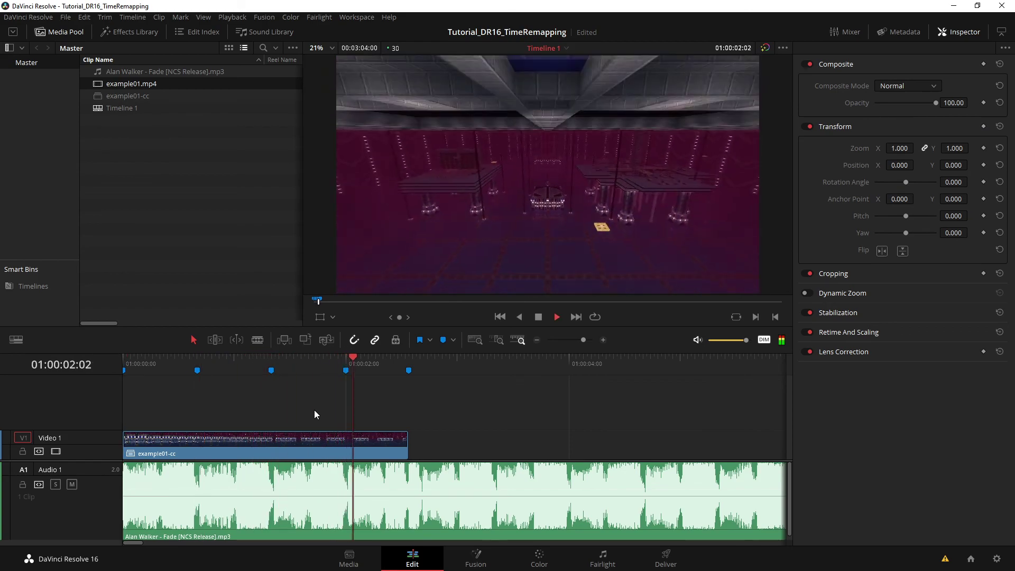
pyautogui.press('space')
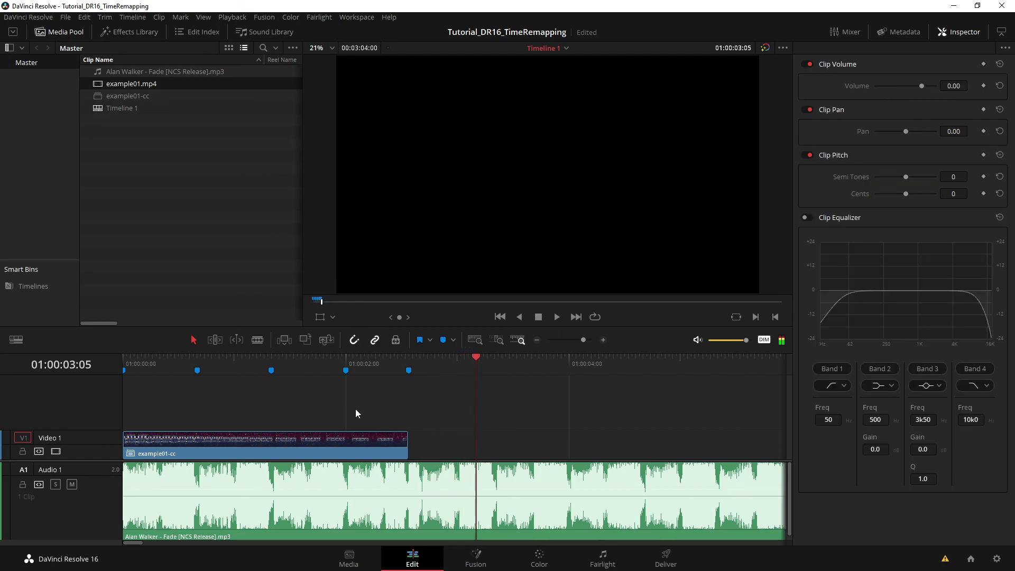